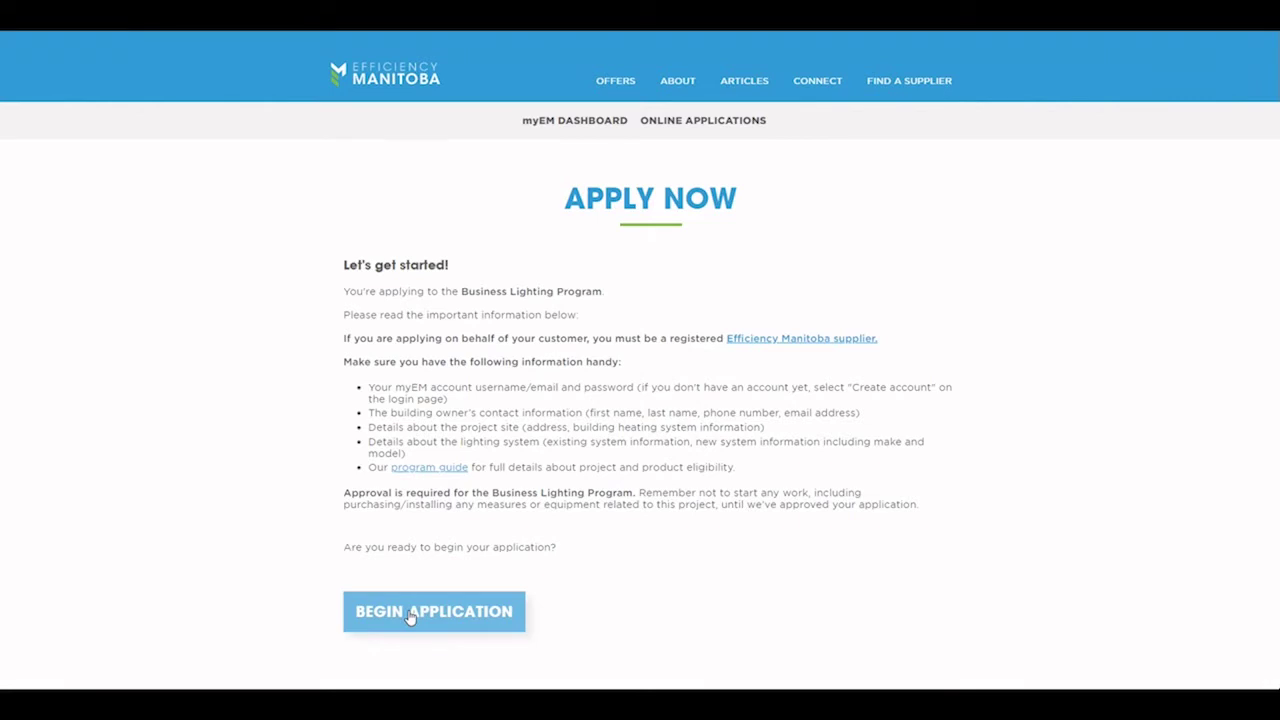
Step: Begin the Business Lighting Program application and reach the myEM login e-mail field
click(409, 613)
click(683, 254)
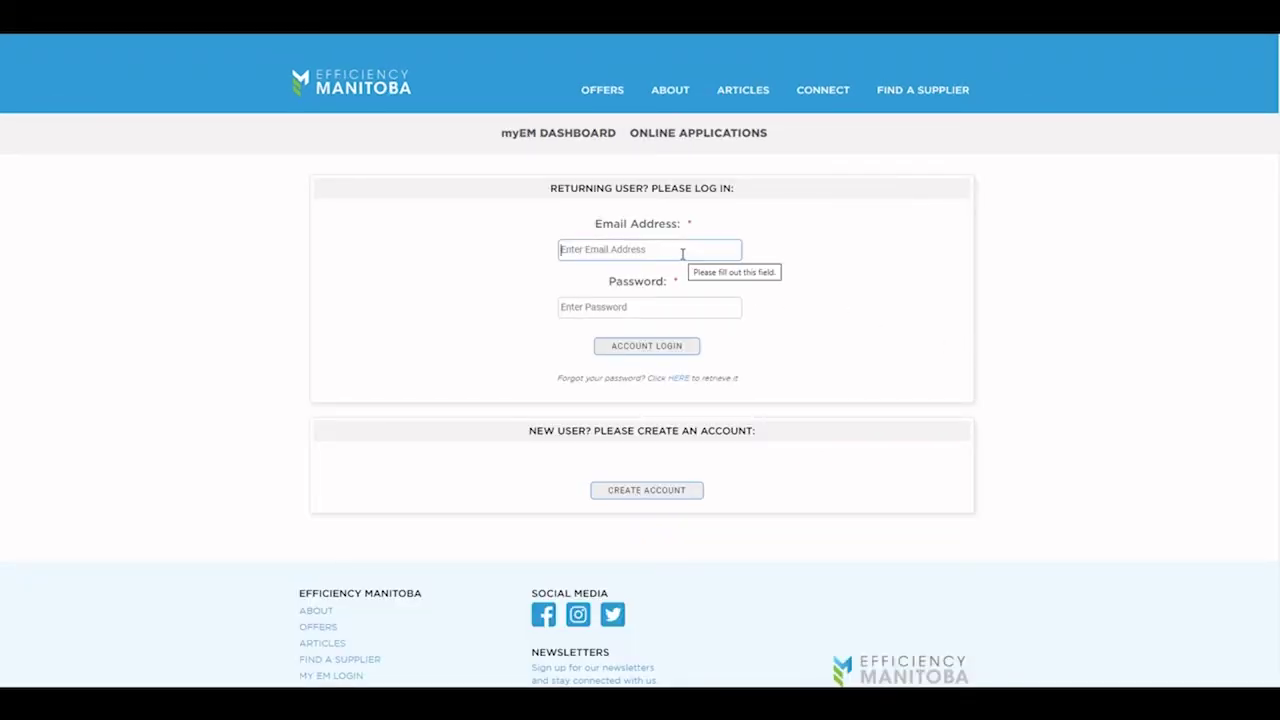
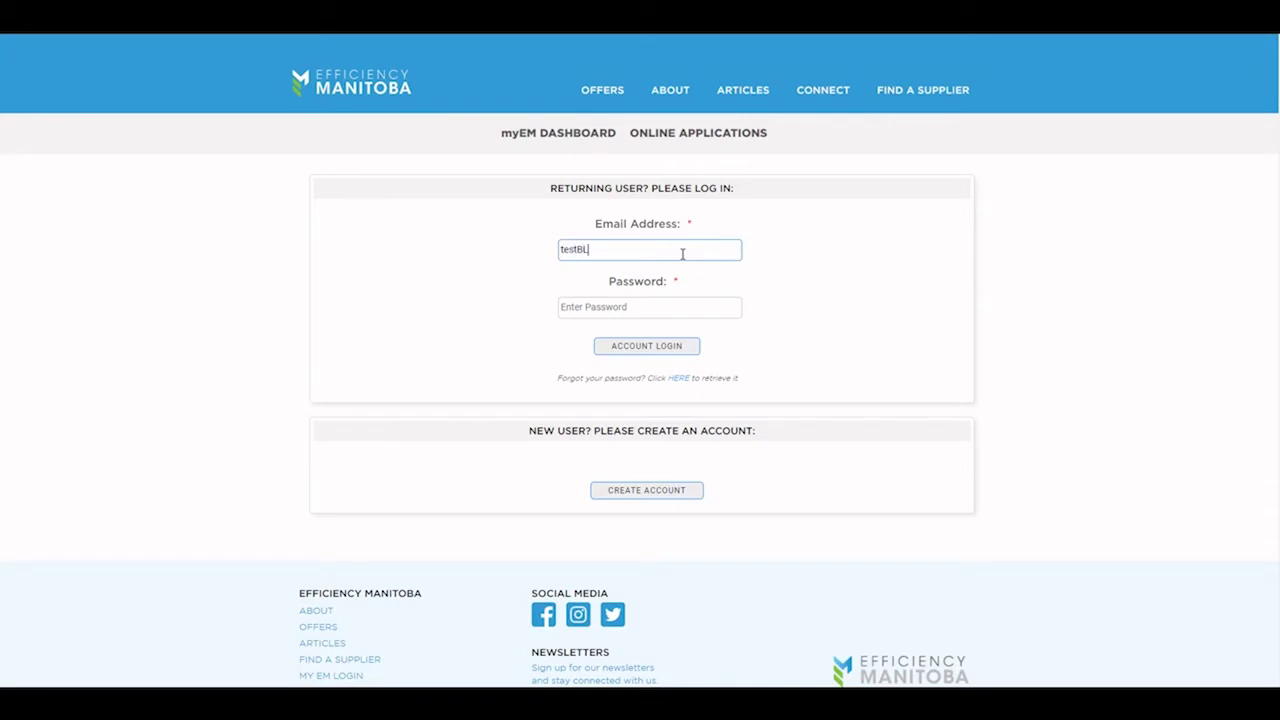
Step: Sign in to myEM with the account e-mail and password
key(Tab)
text(••••••)
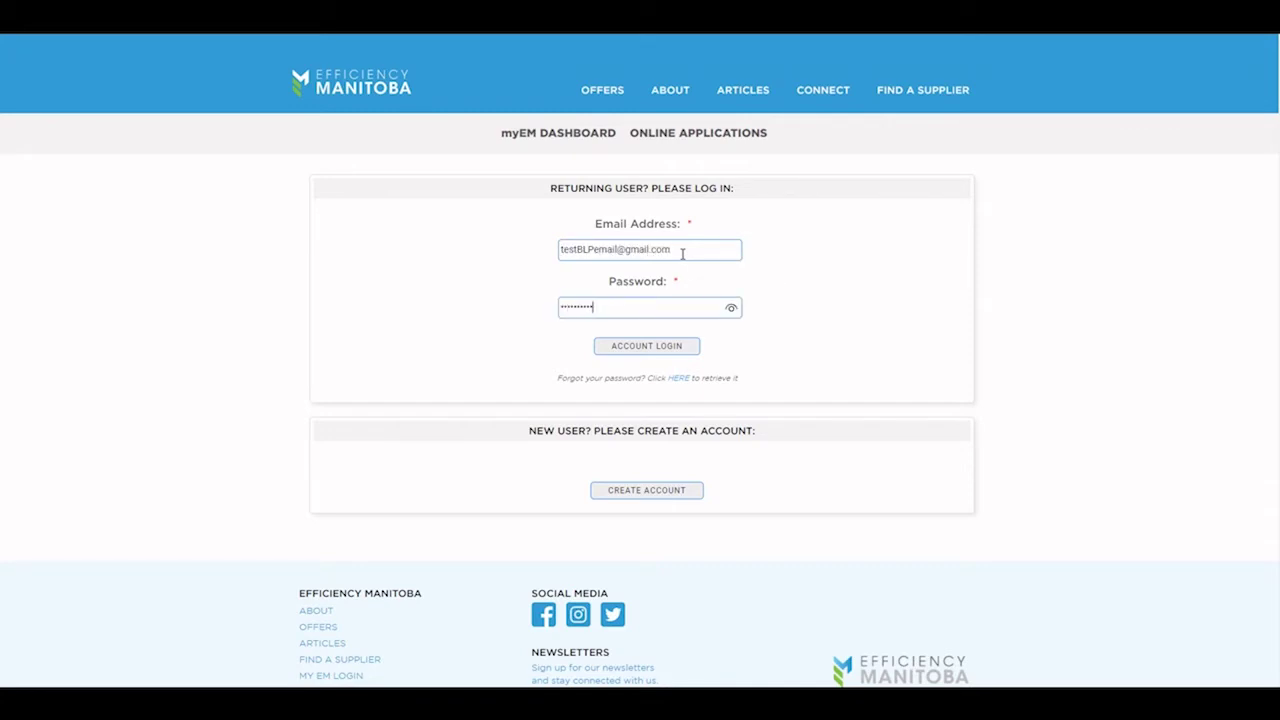
click(652, 348)
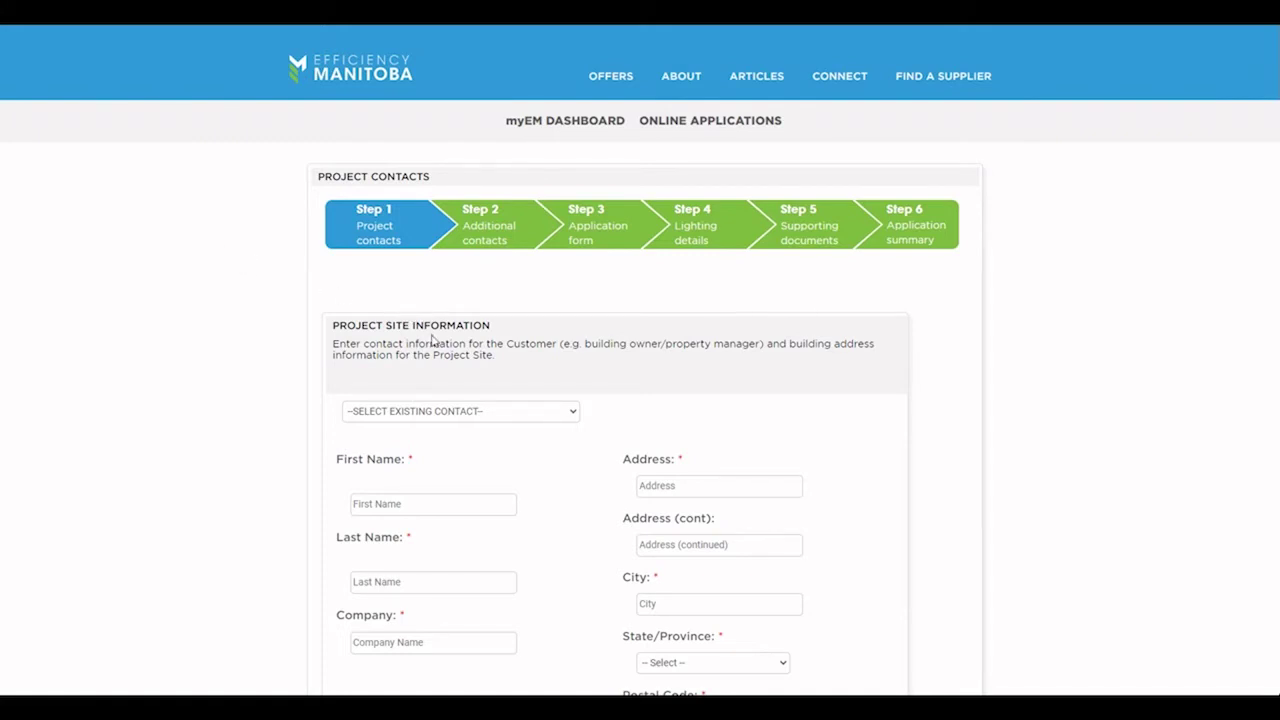
Step: Enter the site contact's first and last name, company Grocery Store Company and street address
scroll(432, 341, down, 1)
scroll(430, 338, down, 2)
click(422, 328)
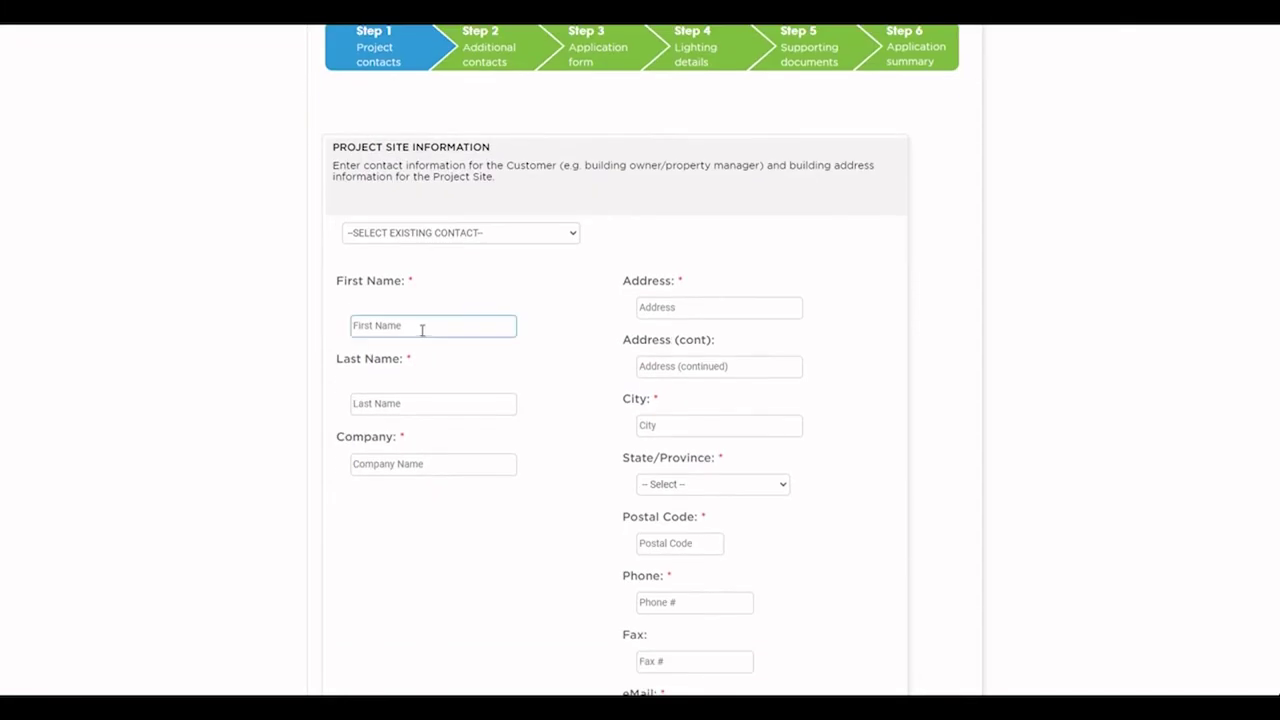
key(Tab)
key(Tab)
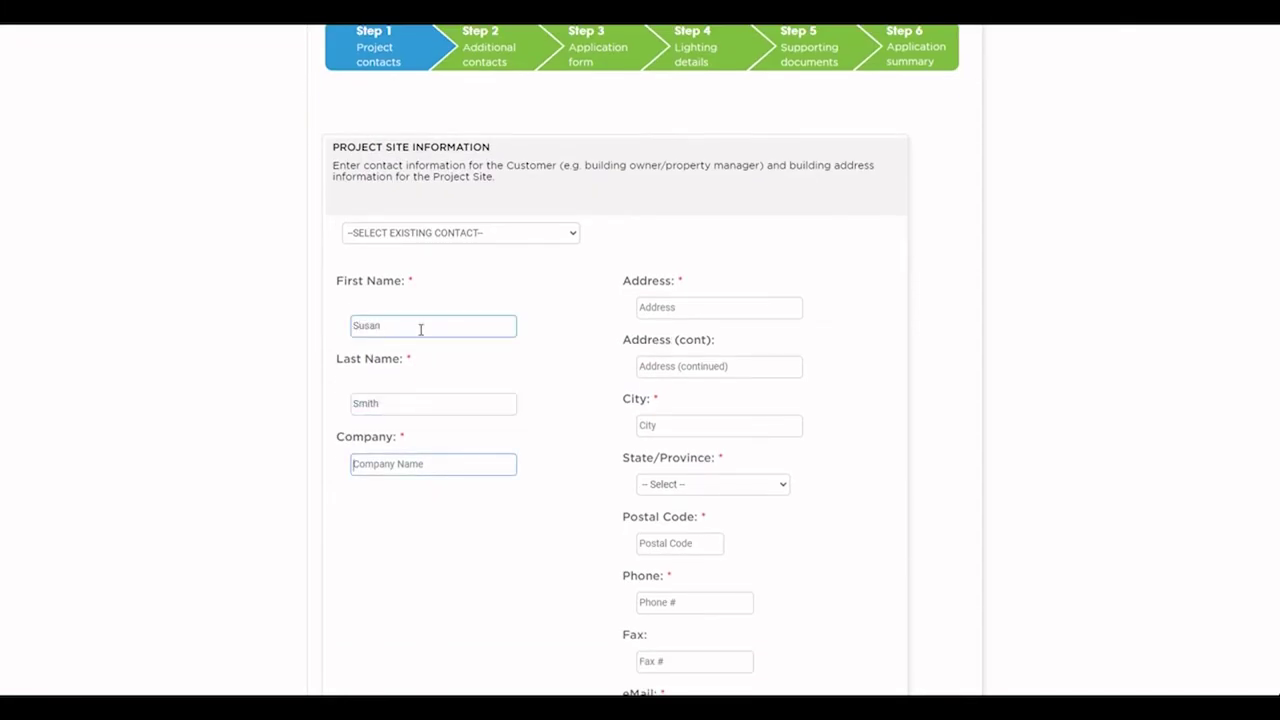
key(Tab)
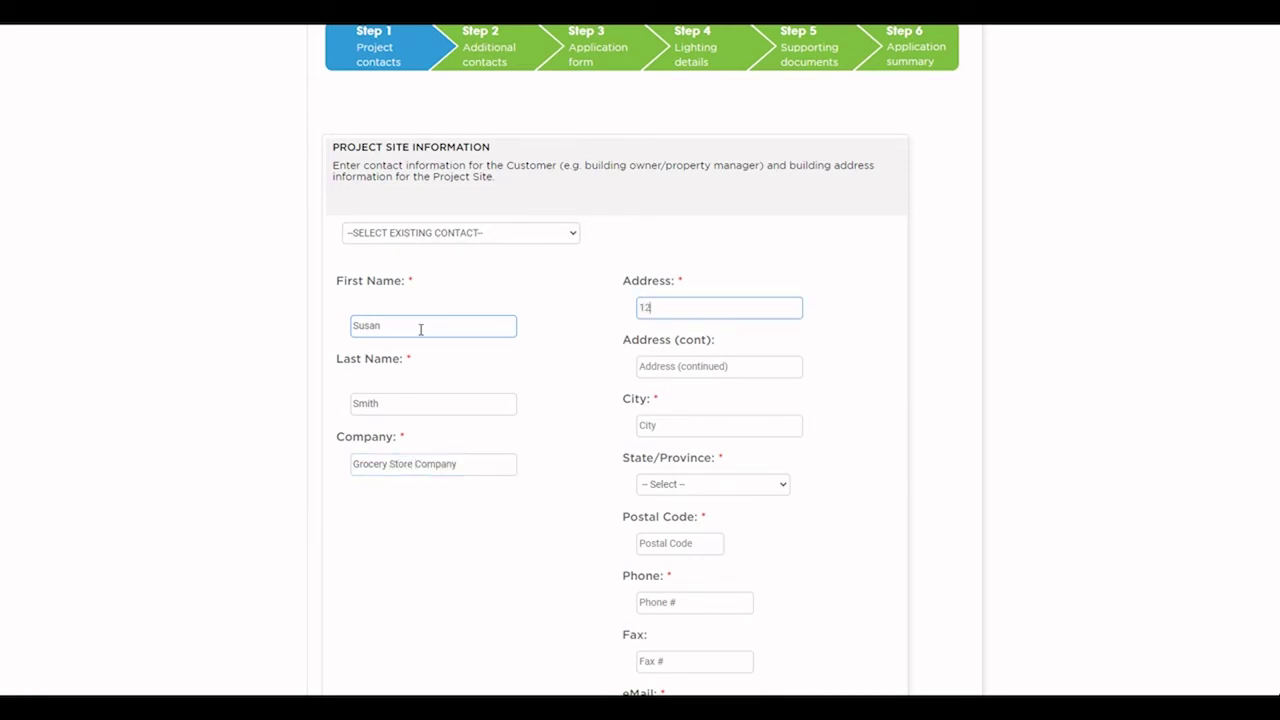
Step: Fill in the site's city Winnipeg, province MANITOBA, postal code, phone number and contact e-mail
key(Tab)
key(Tab)
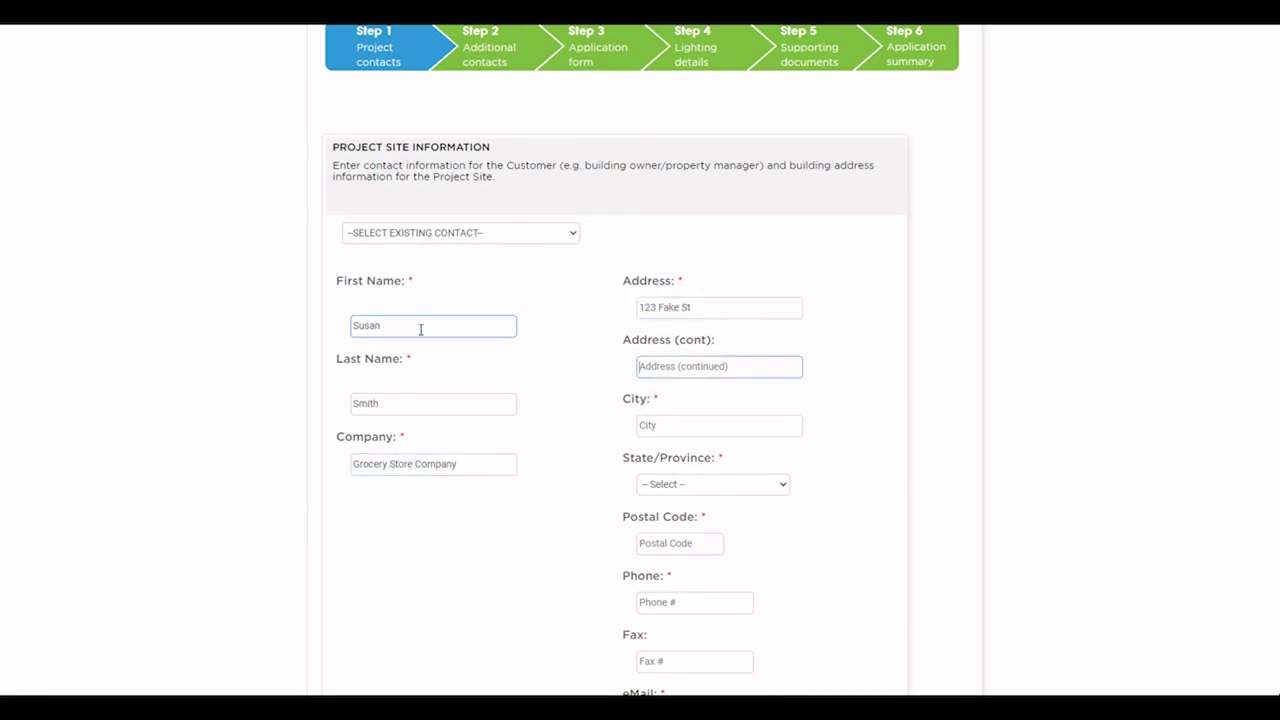
text(Winnipeg)
key(Tab)
key(m)
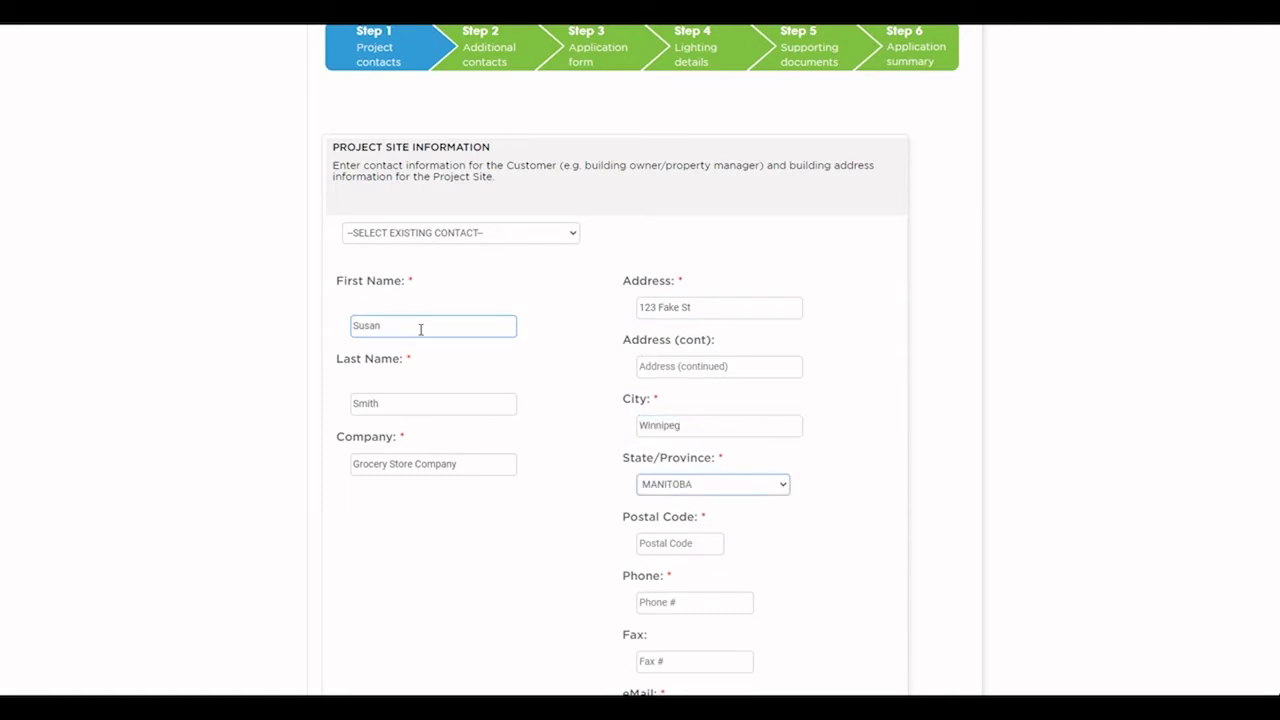
key(Tab)
text(R)
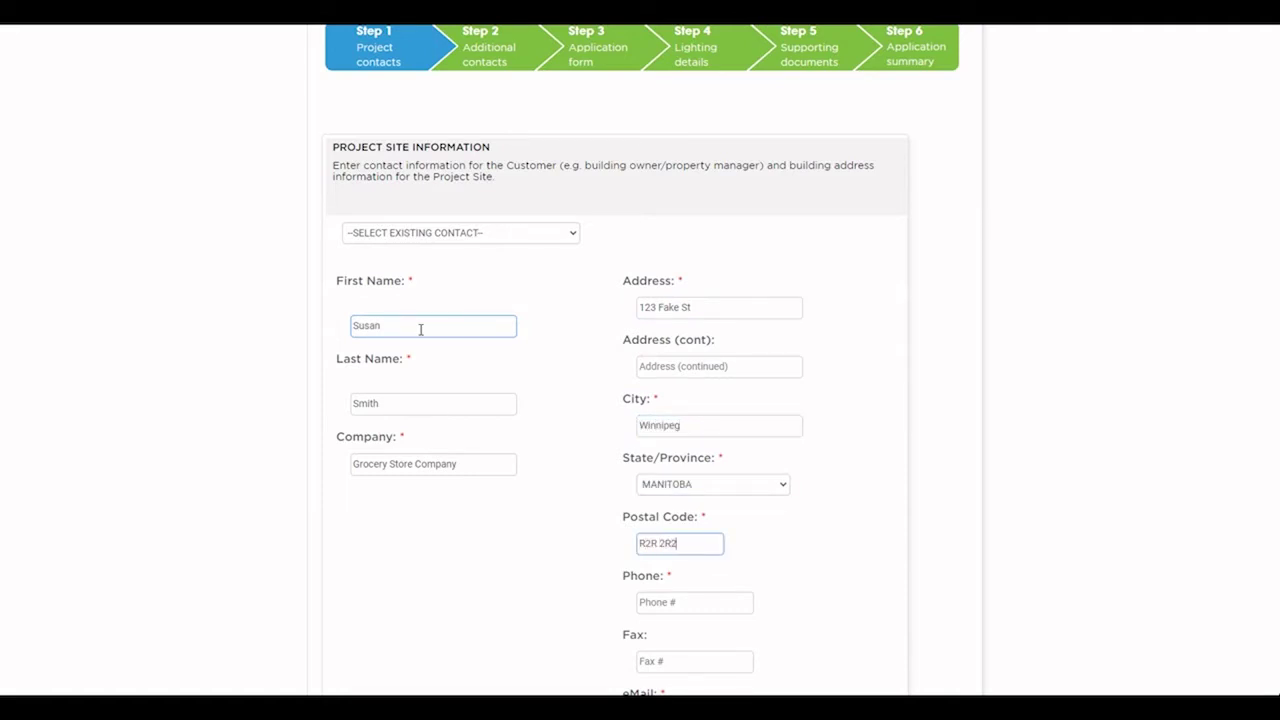
key(Tab)
text(204-3)
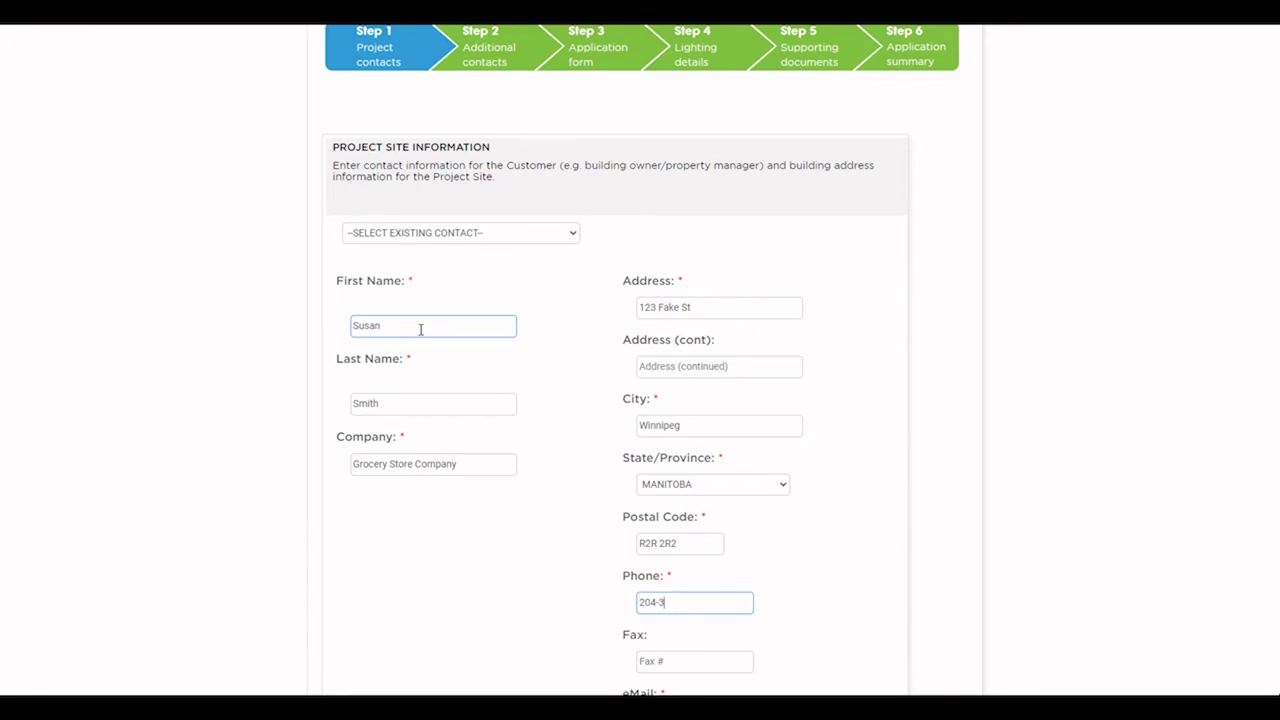
text(33-3333)
key(Tab)
key(Tab)
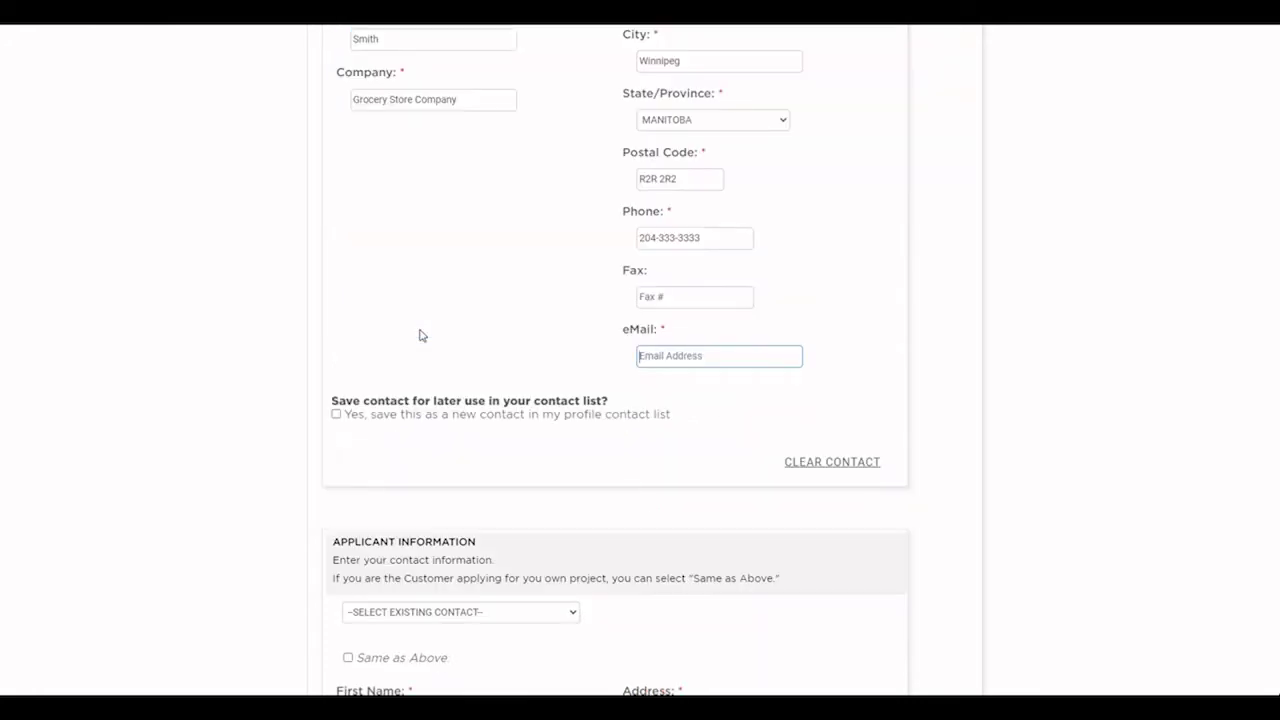
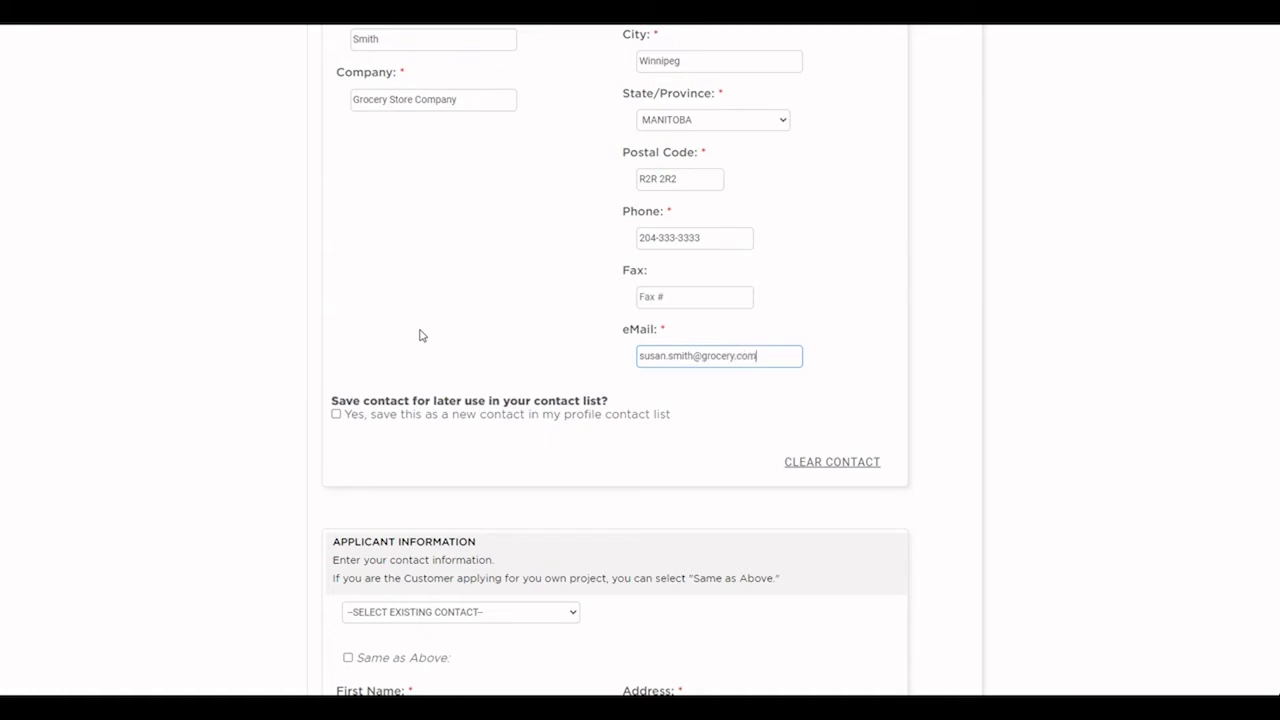
scroll(342, 305, down, 3)
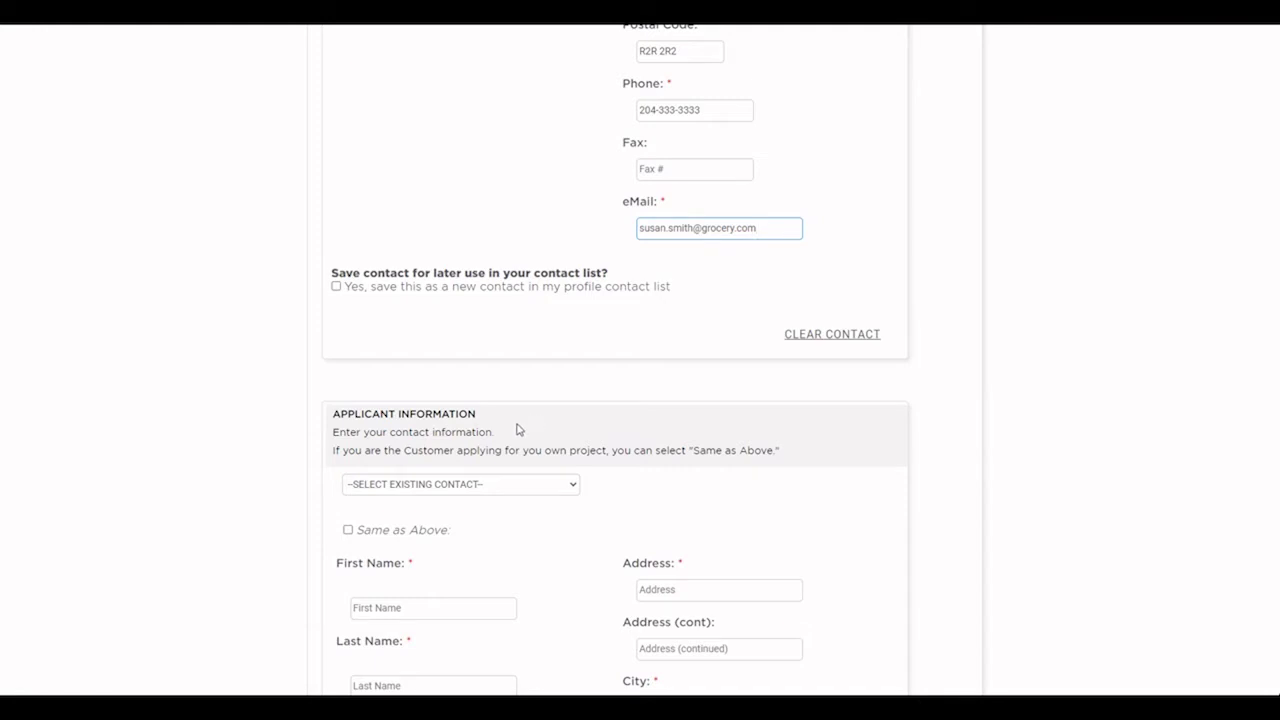
Step: Enter the applicant's first and last name, company Business Lighting Supply and street address
scroll(517, 430, down, 2)
click(431, 458)
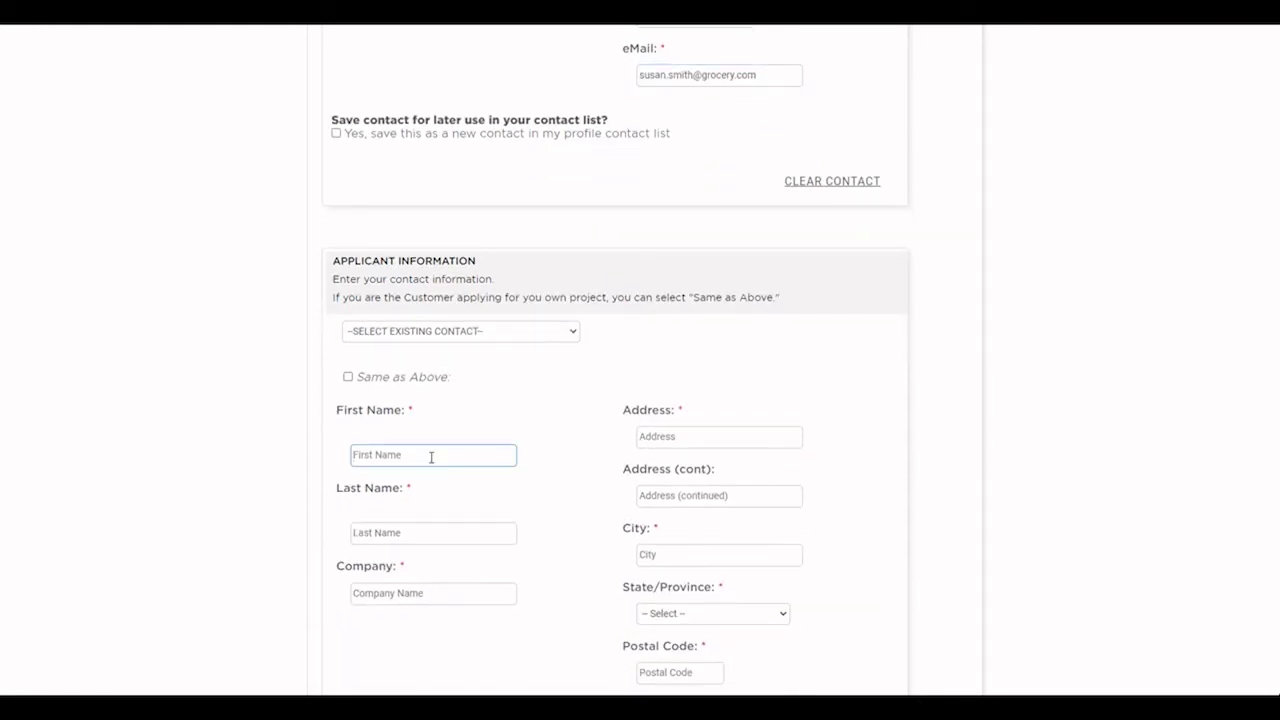
key(Tab)
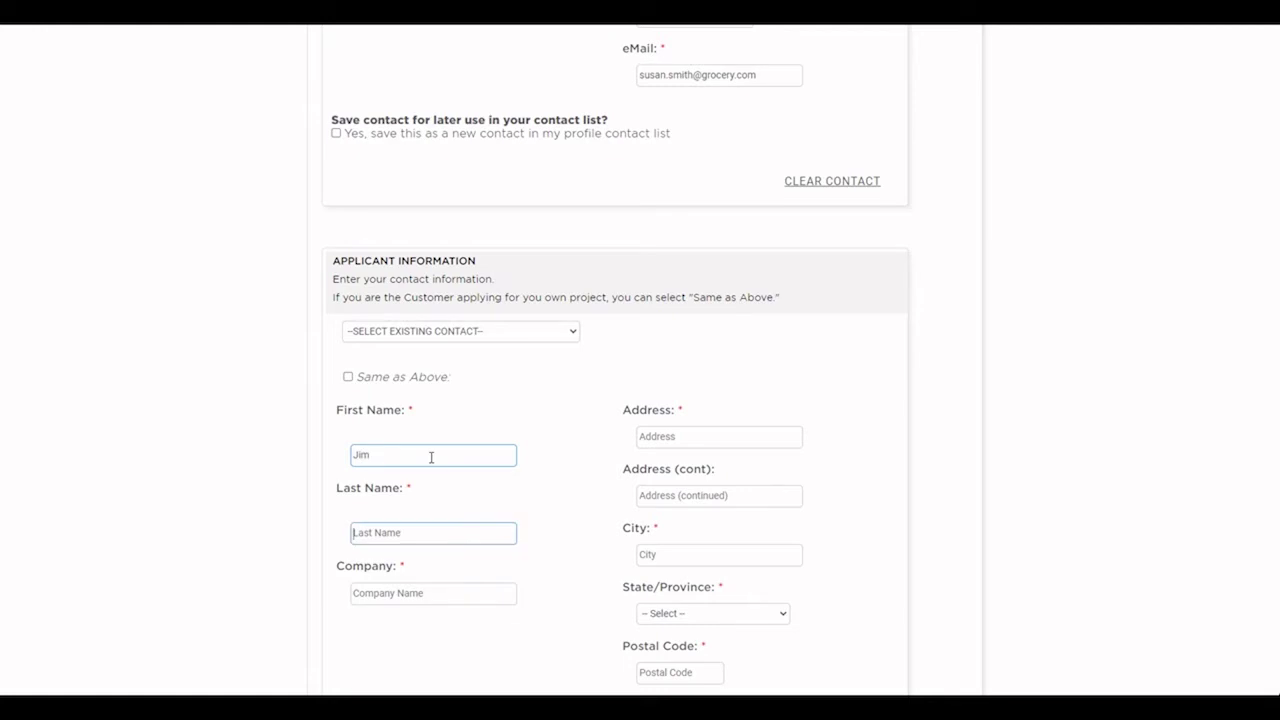
key(Tab)
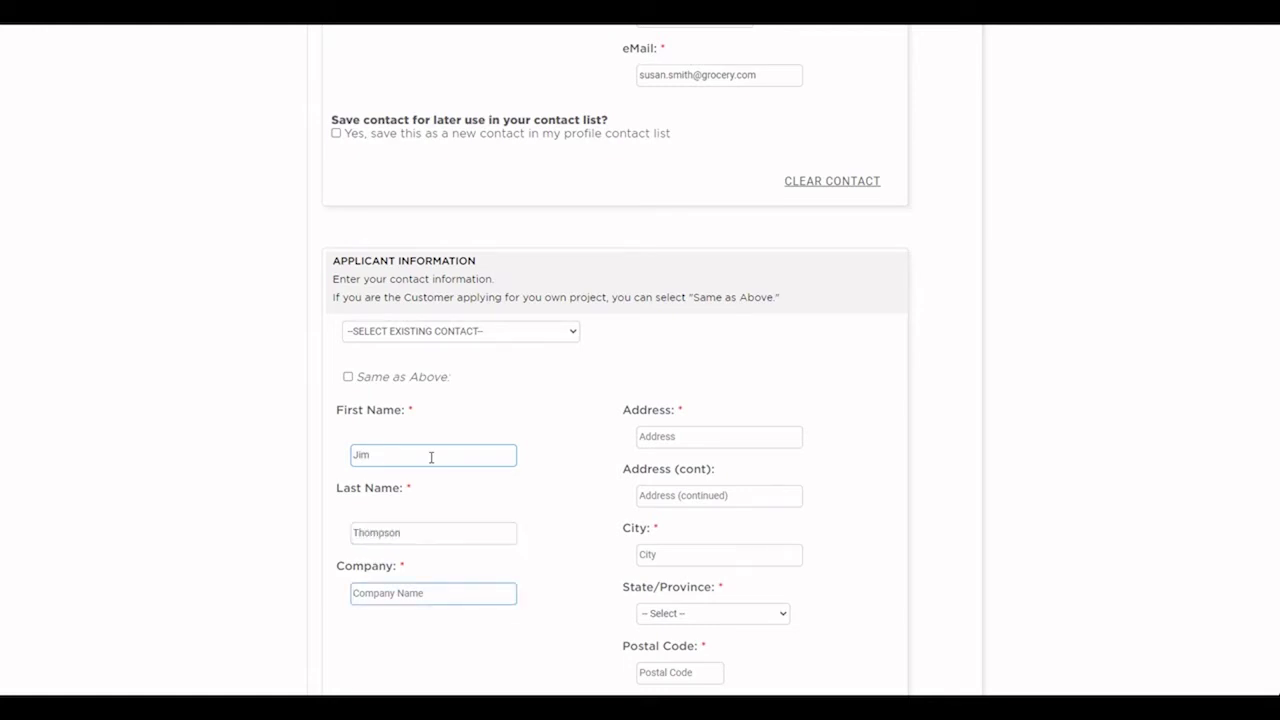
text(Business Lighting Supply)
key(Tab)
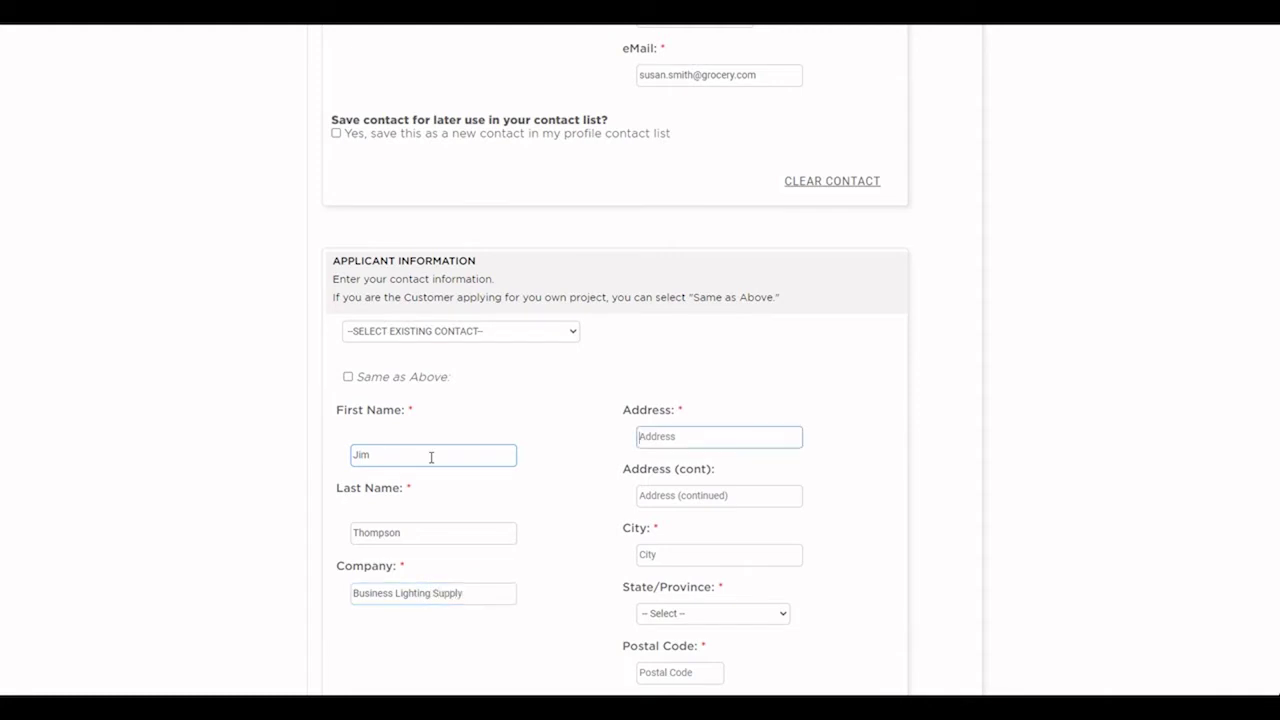
text(456 Some St)
Step: Fill in the applicant's city Brandon, province MANITOBA, postal code, phone number and e-mail
key(Tab)
text(Brandon)
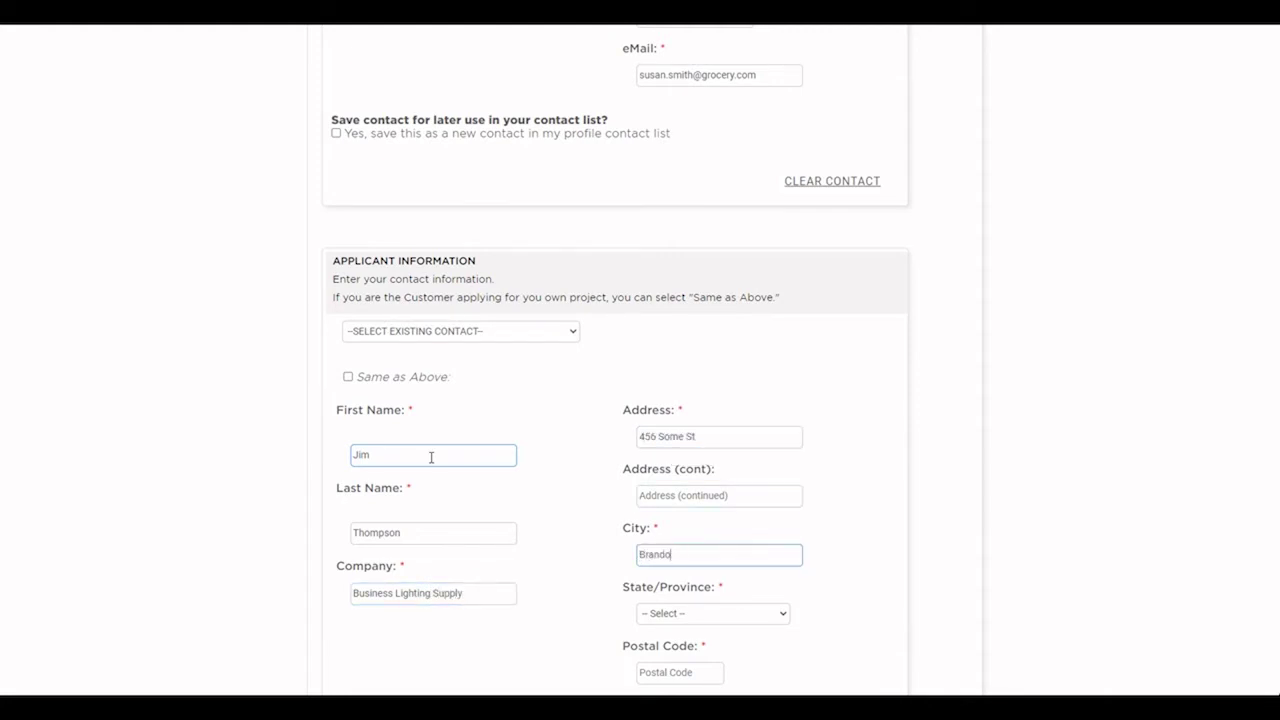
key(Tab)
key(m)
key(Tab)
text(R)
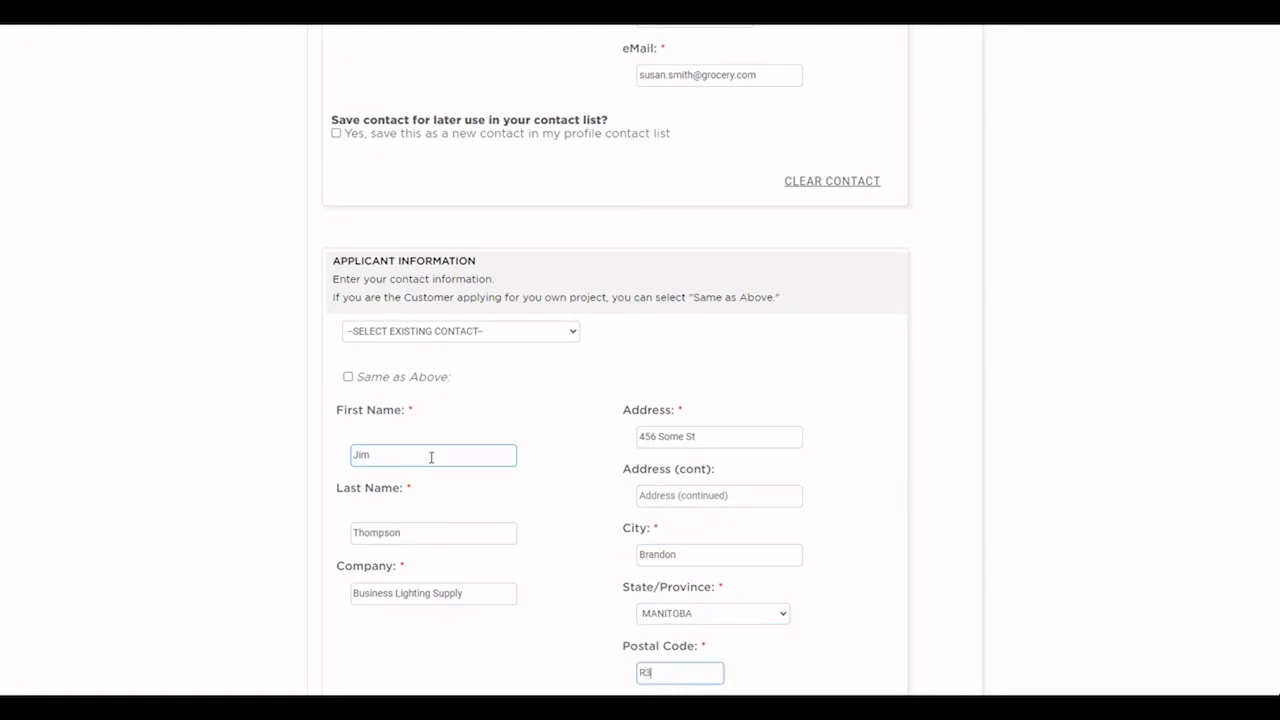
key(Tab)
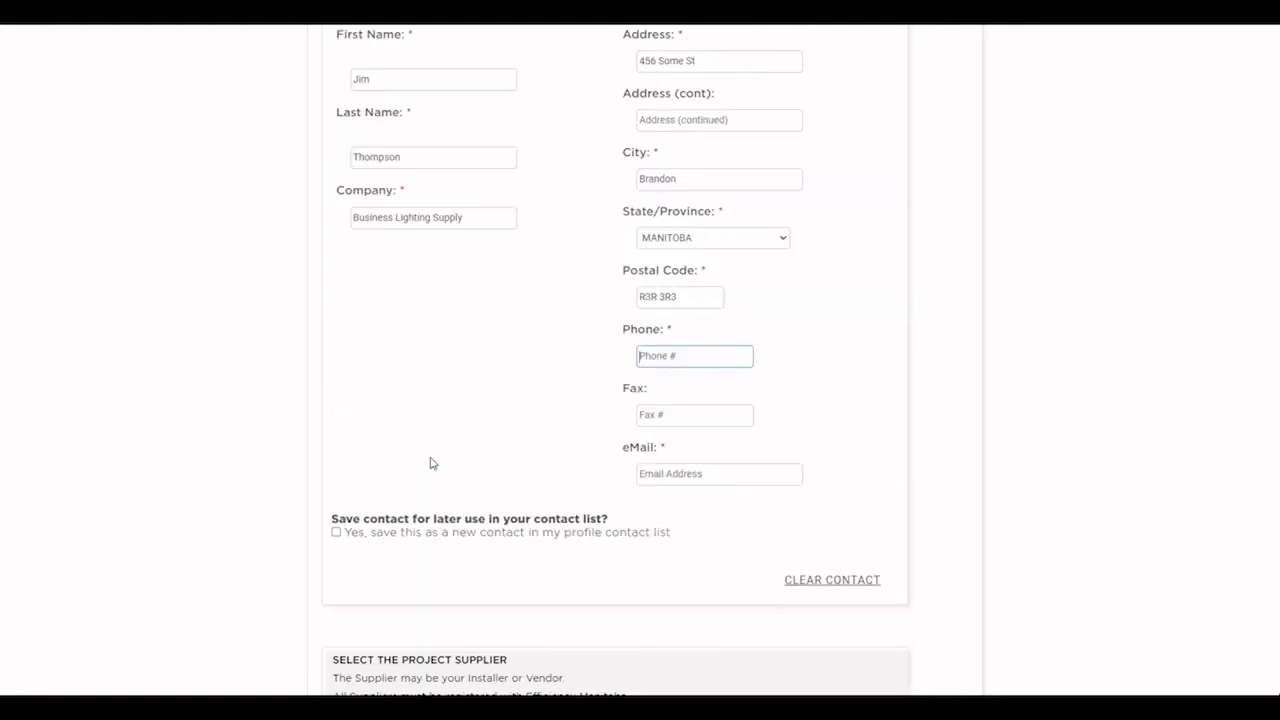
text(204-999-9999)
key(Tab)
key(Tab)
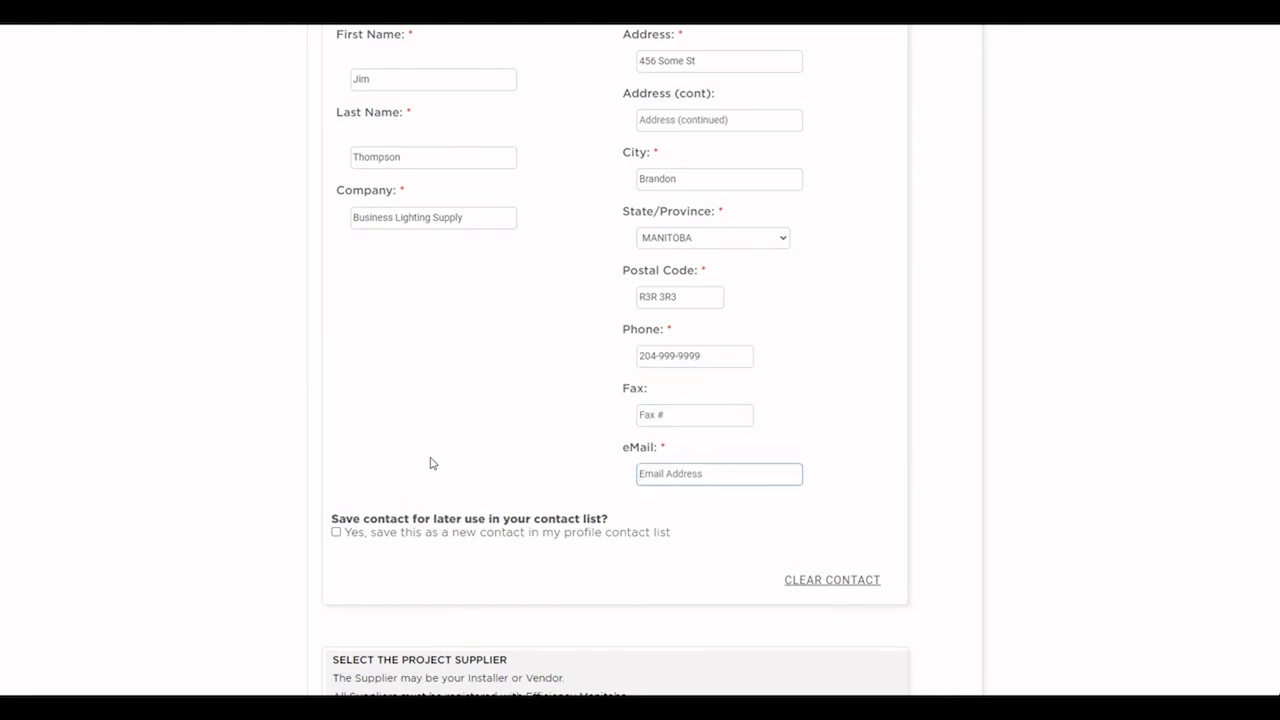
text(j)
key(BackSpace)
Step: Filter contractors by 'business', select Business Lighting Supply as supplier, and continue to Step 2
scroll(432, 331, down, 3)
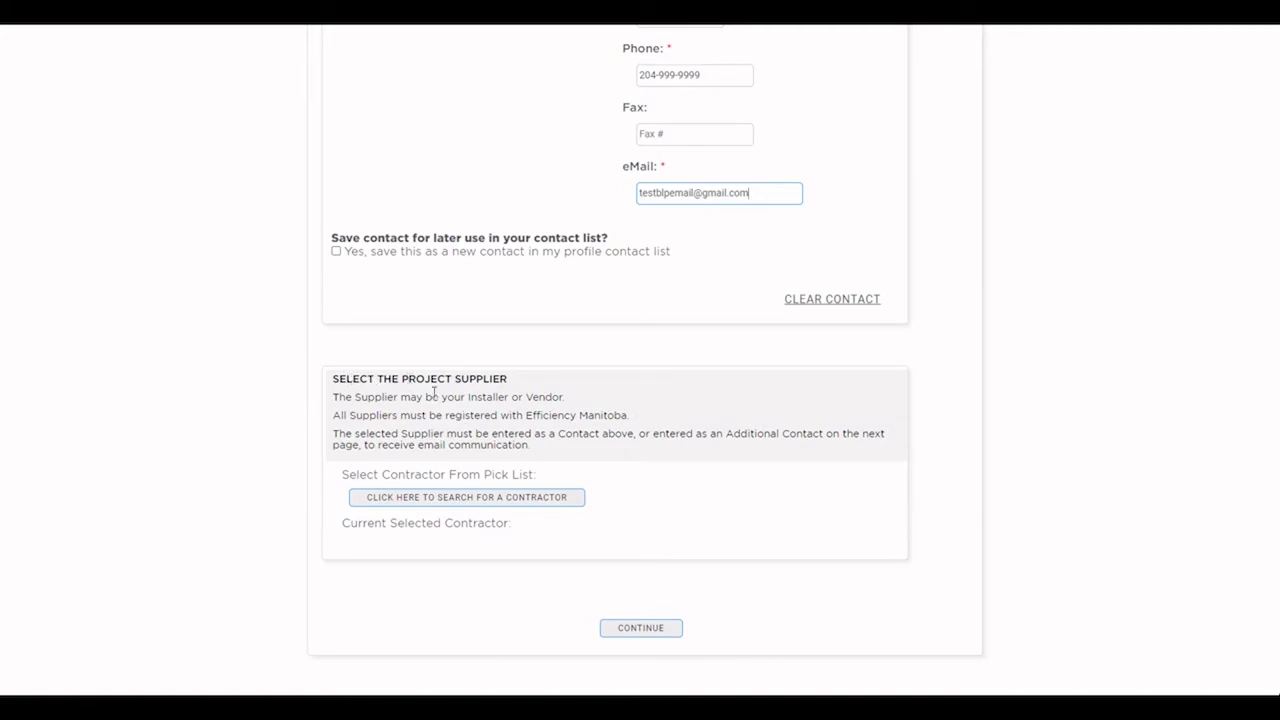
click(457, 503)
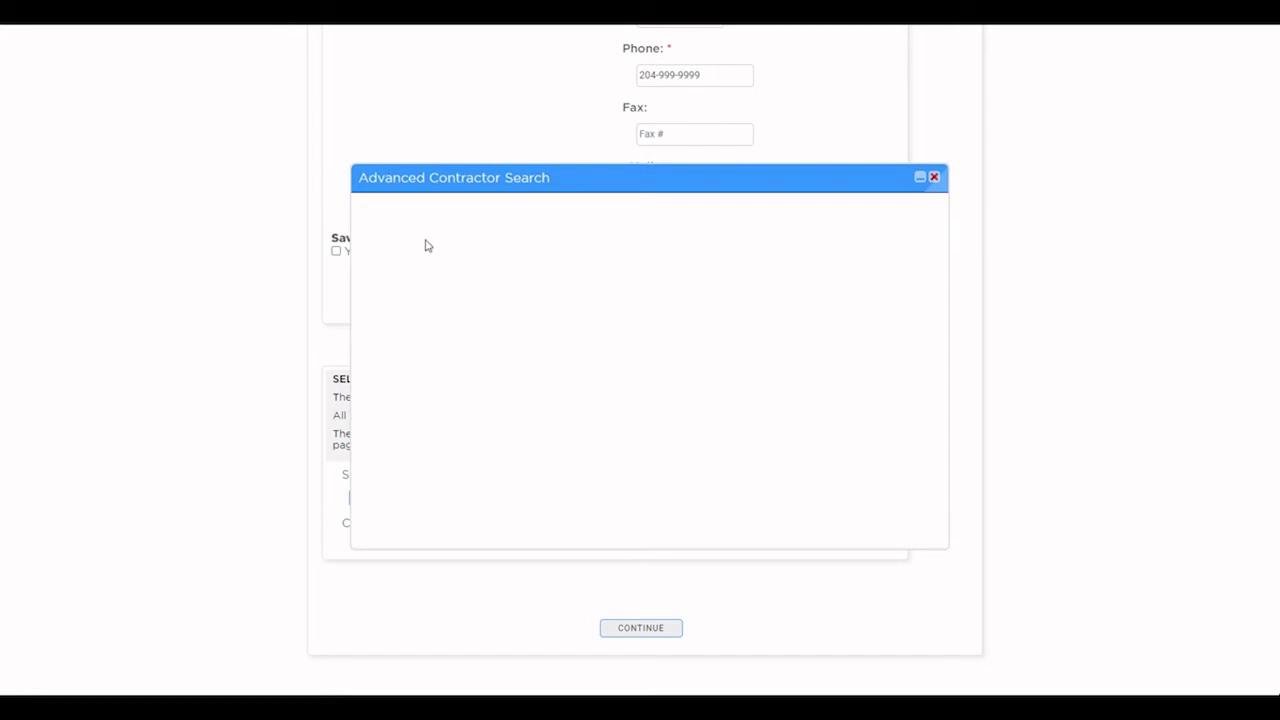
click(406, 282)
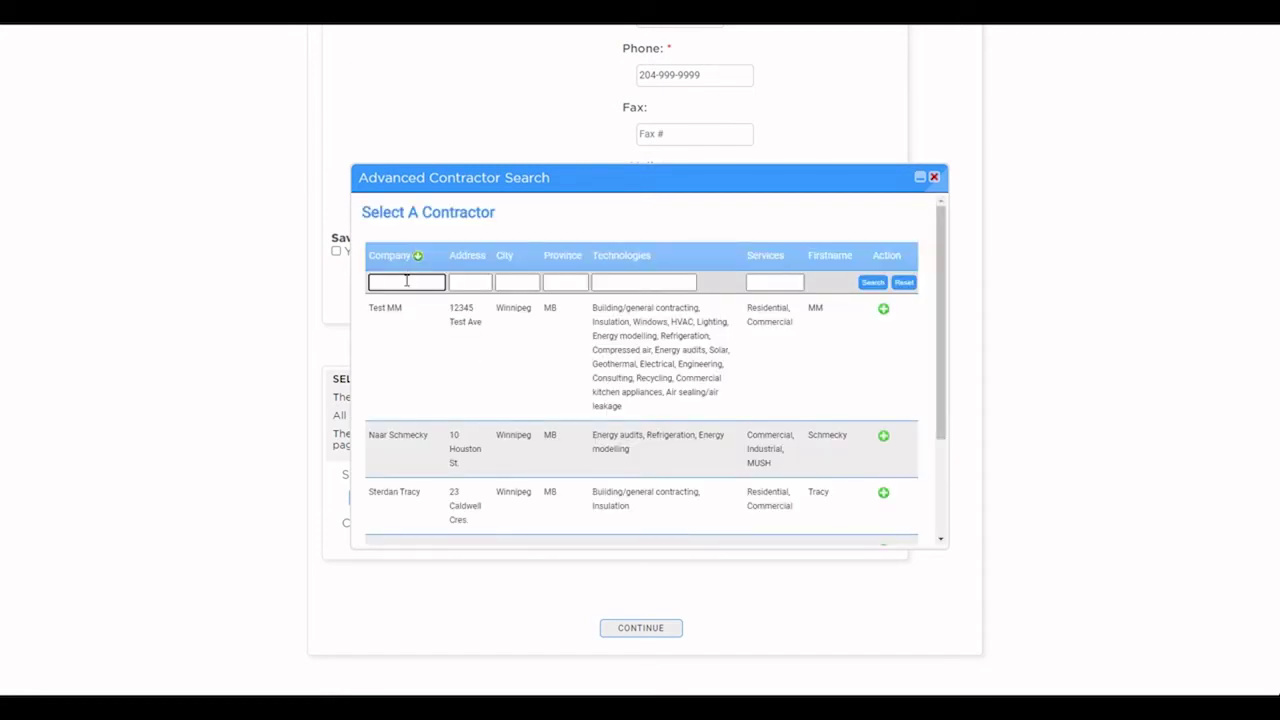
text(business)
key(Return)
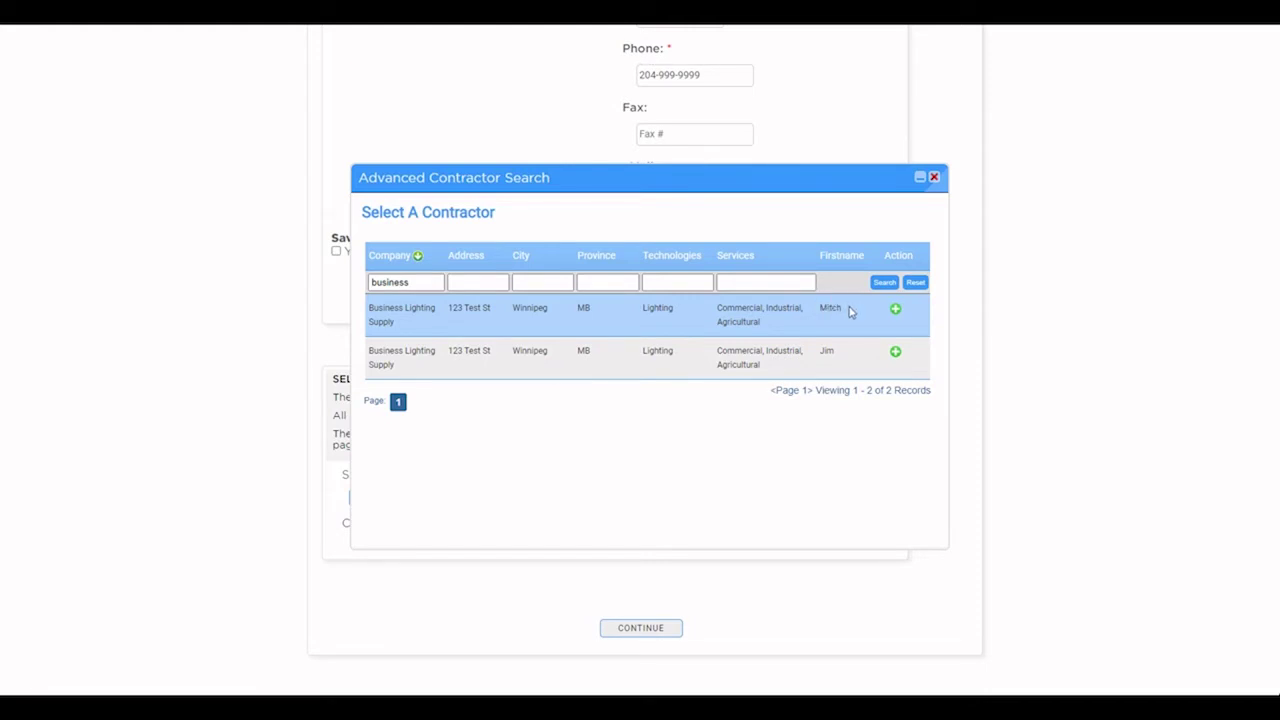
click(895, 311)
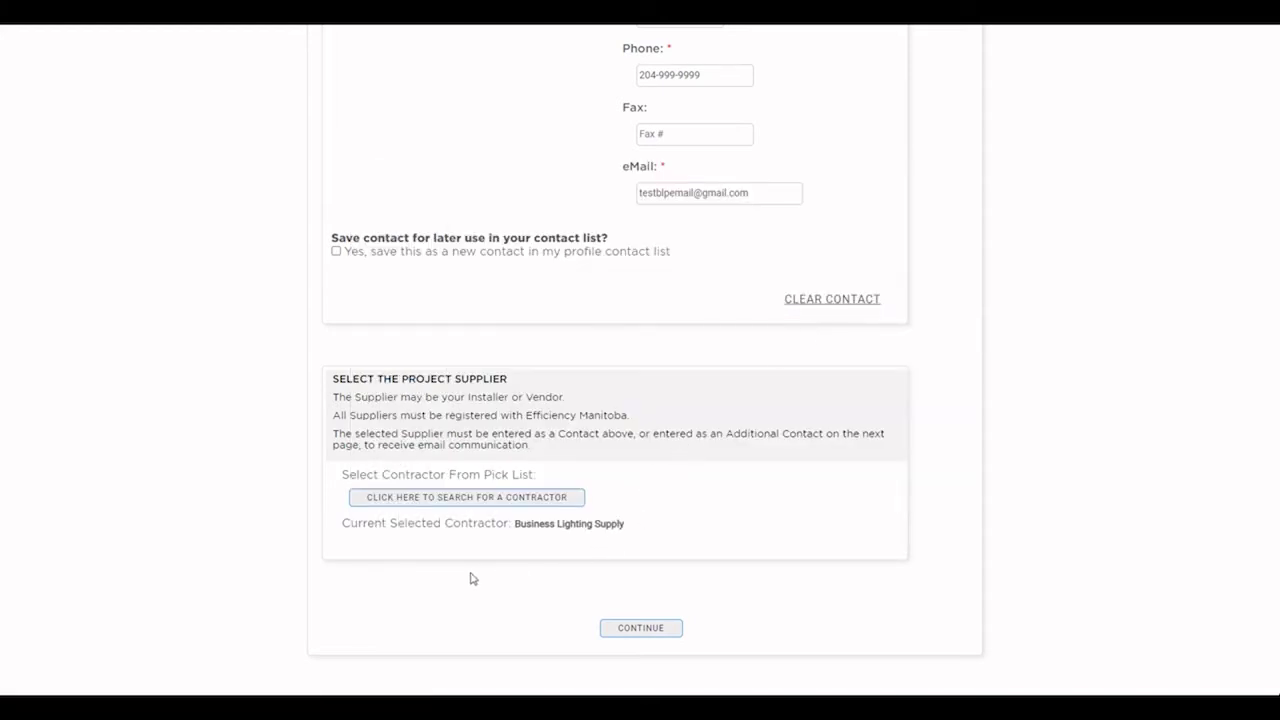
click(635, 630)
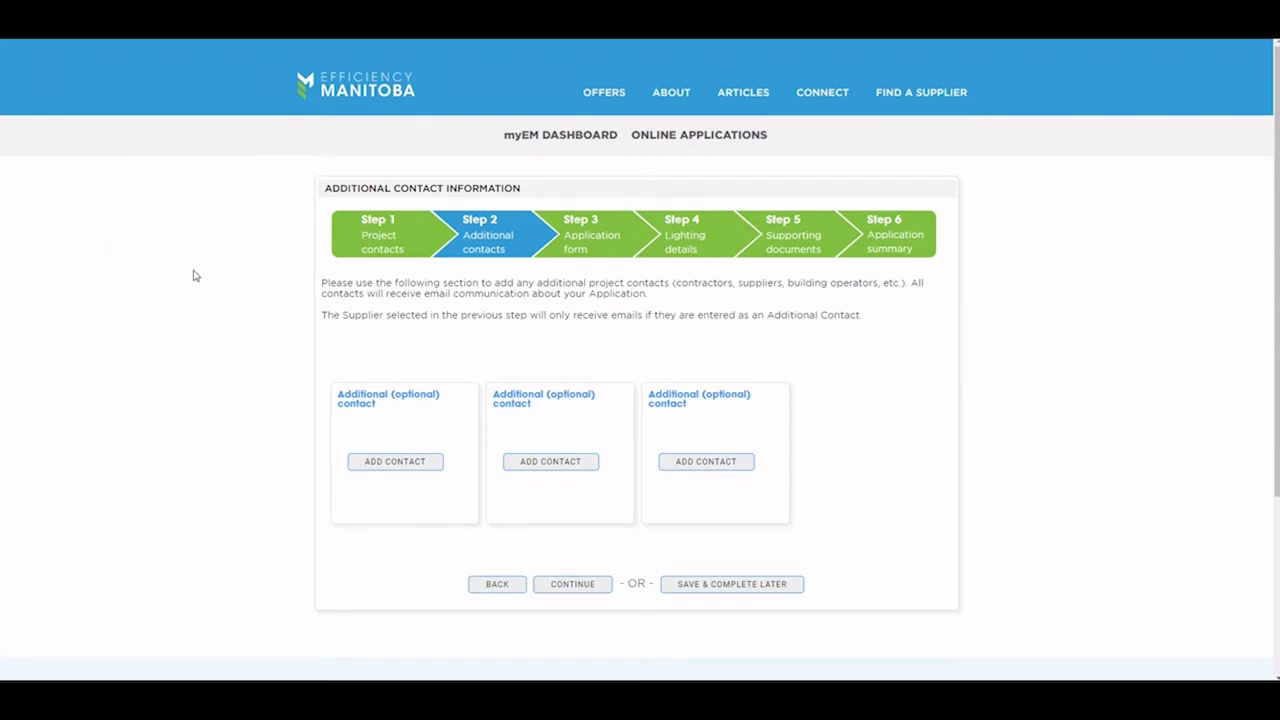
Step: Start a new additional contact and enter the contact's first name, last name and e-mail
click(391, 465)
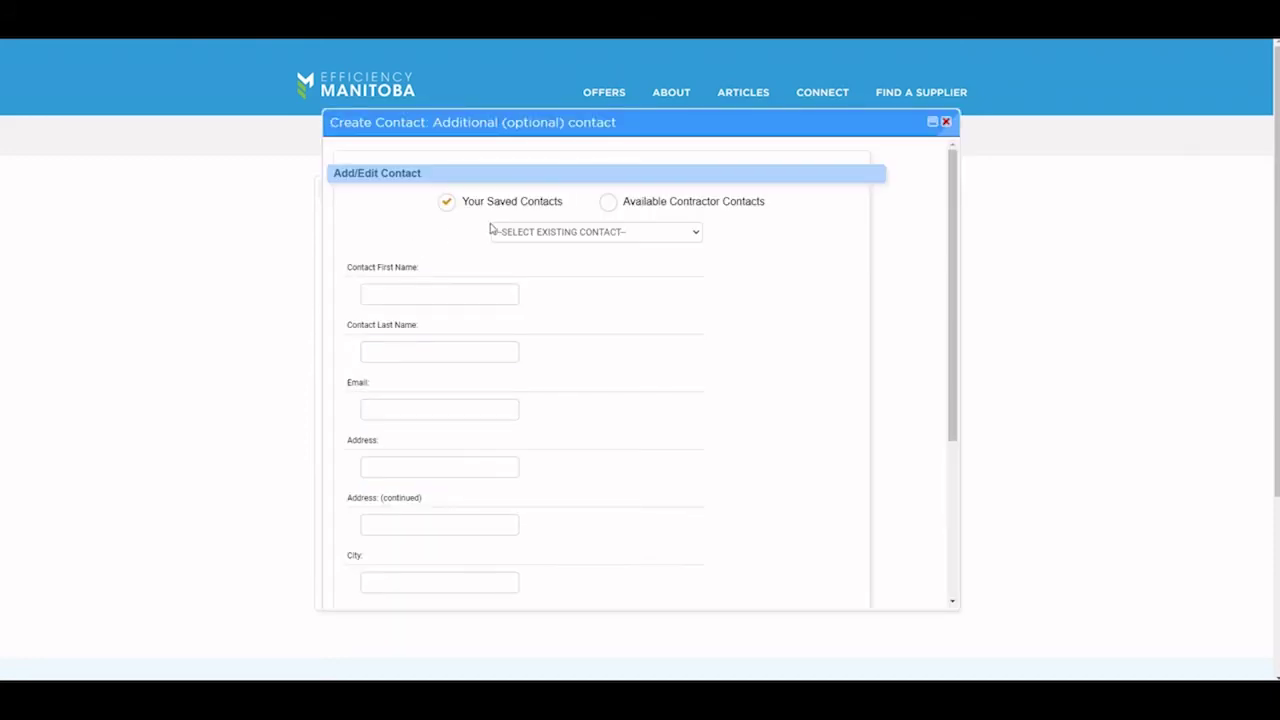
click(609, 203)
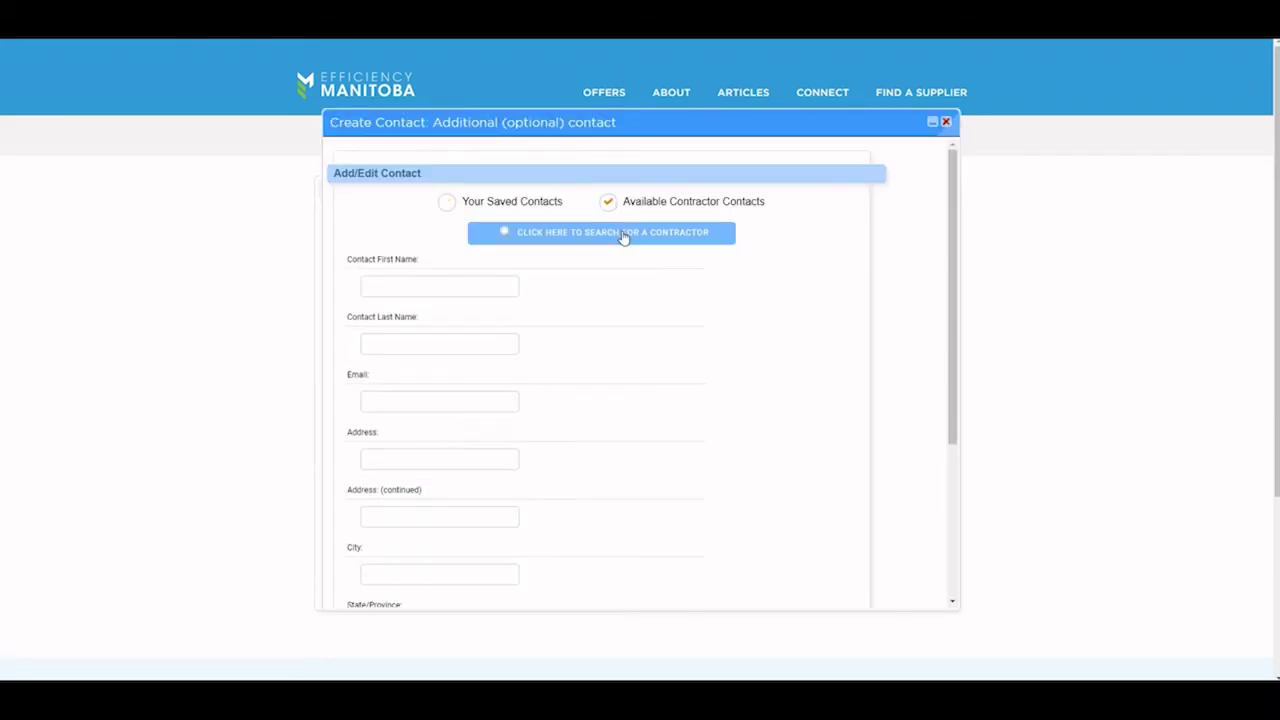
click(655, 232)
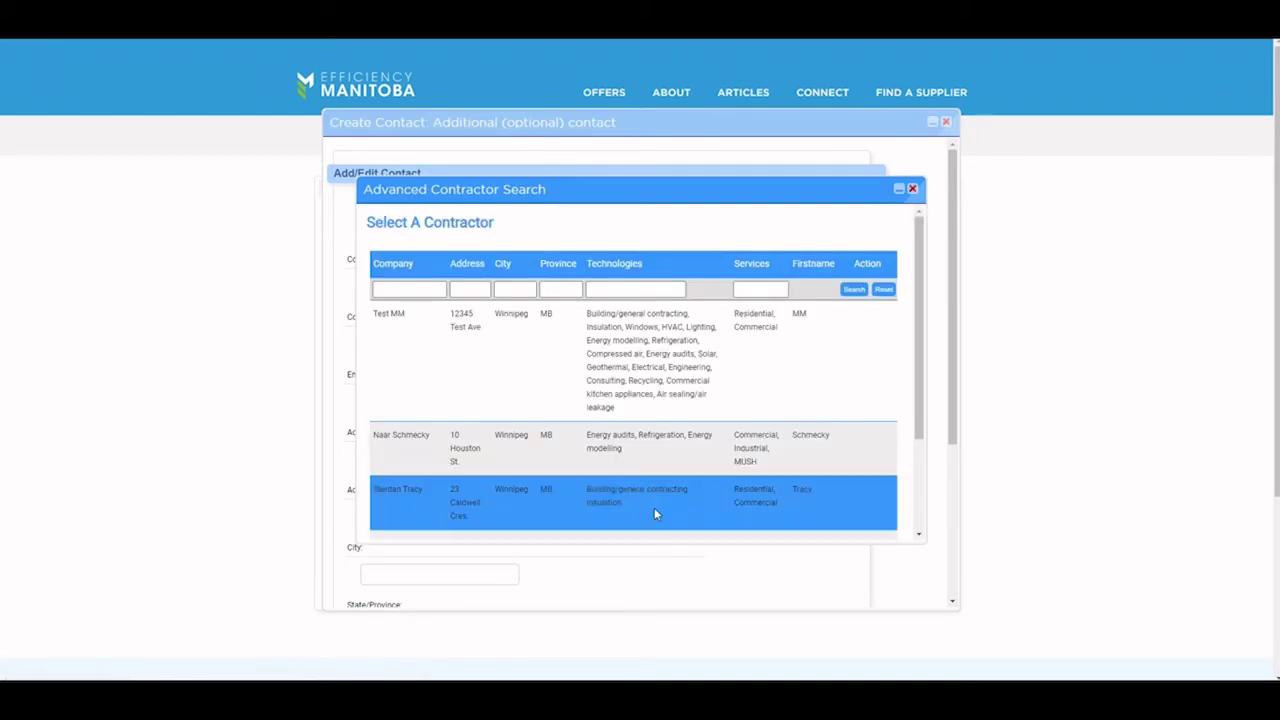
click(912, 189)
click(447, 283)
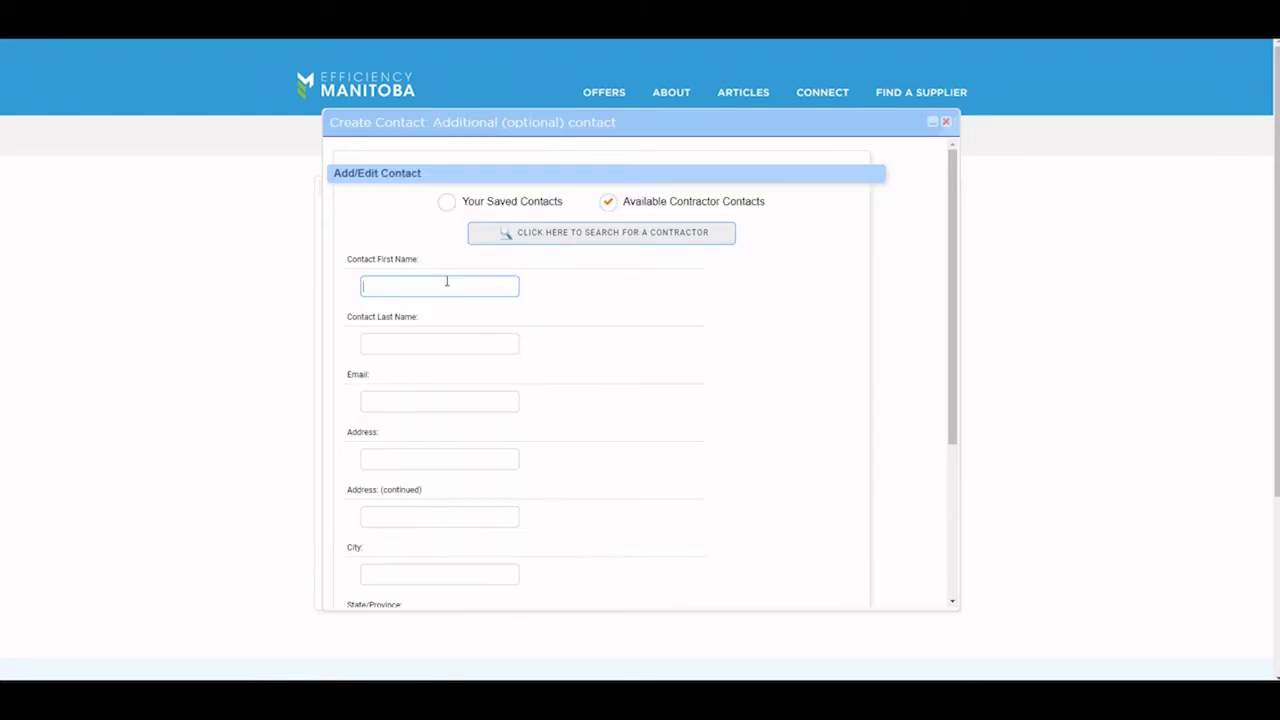
key(Tab)
key(Tab)
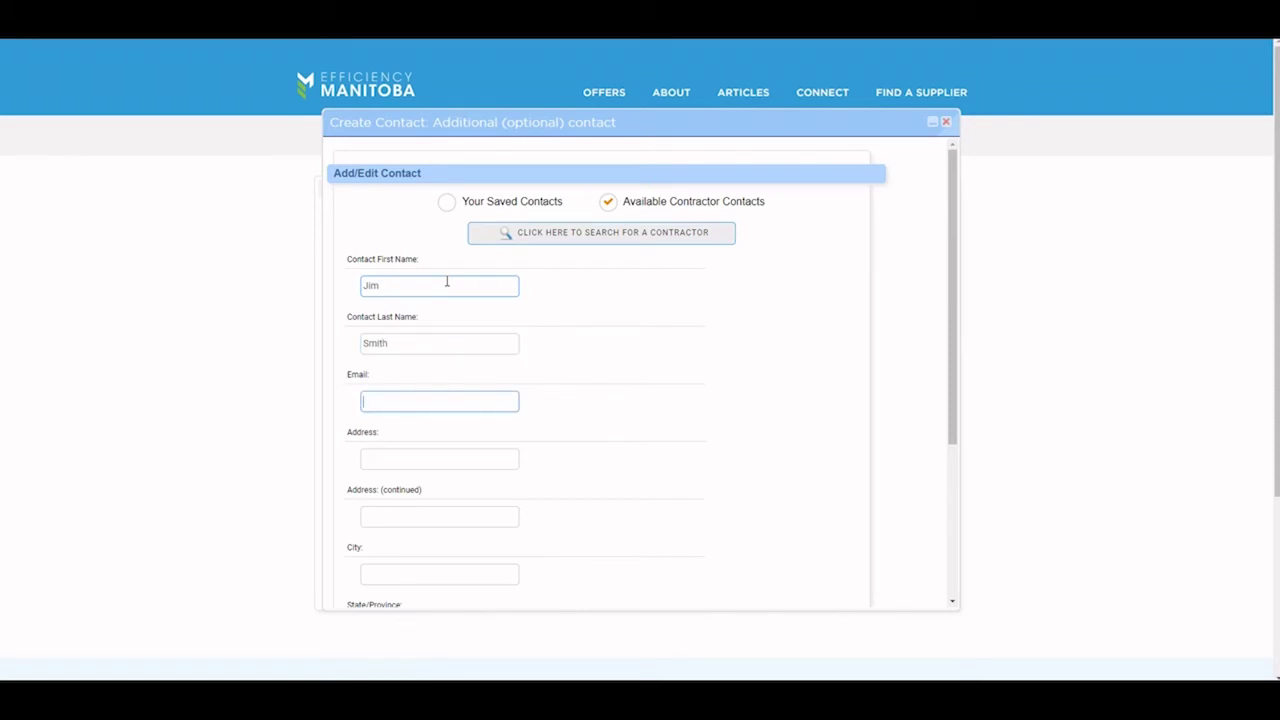
Step: Add the contact's street address, Winnipeg, Manitoba, postal code and phone number, then save the contact
key(Tab)
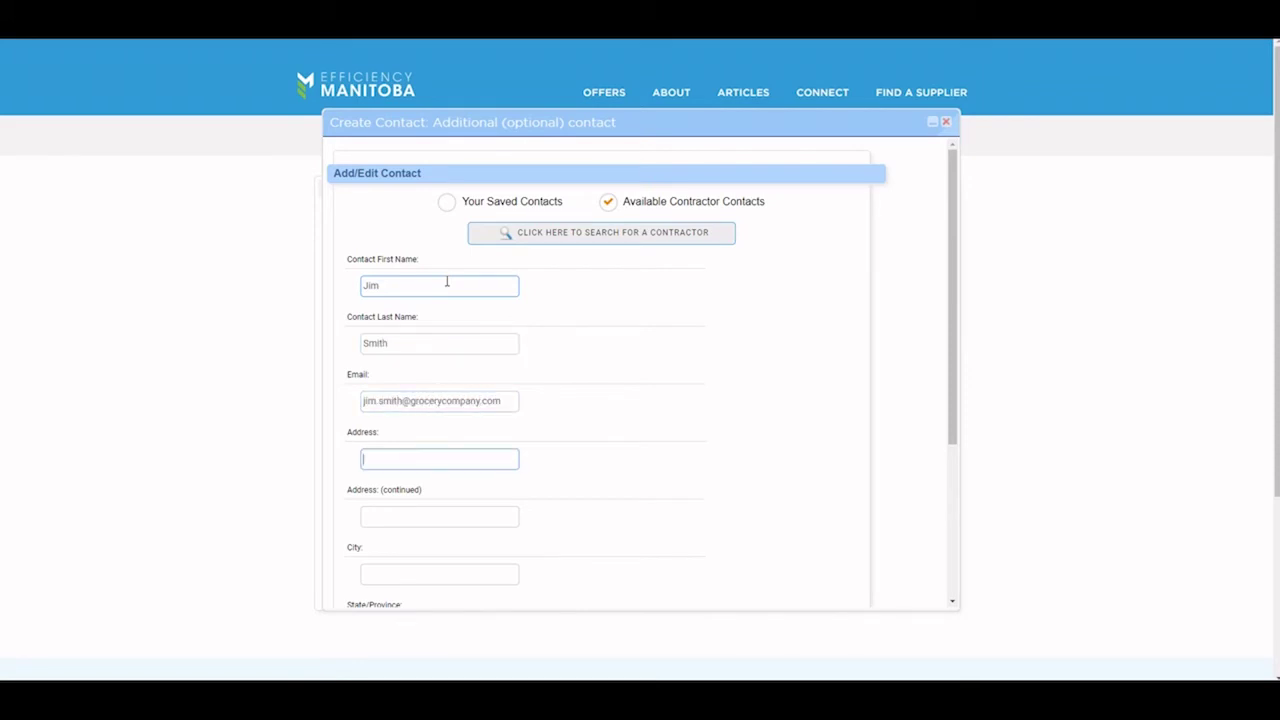
text(123 Fake St)
key(Tab)
key(Tab)
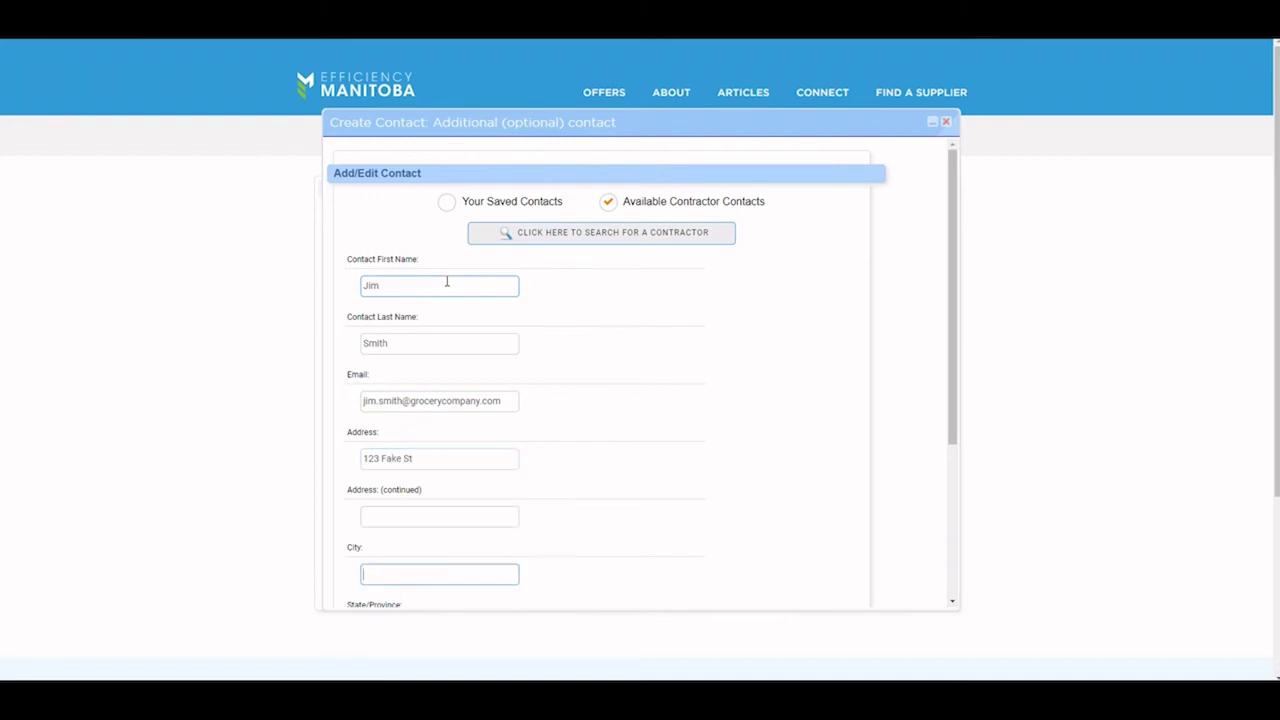
text(Winnipeg)
key(Tab)
key(m)
key(Tab)
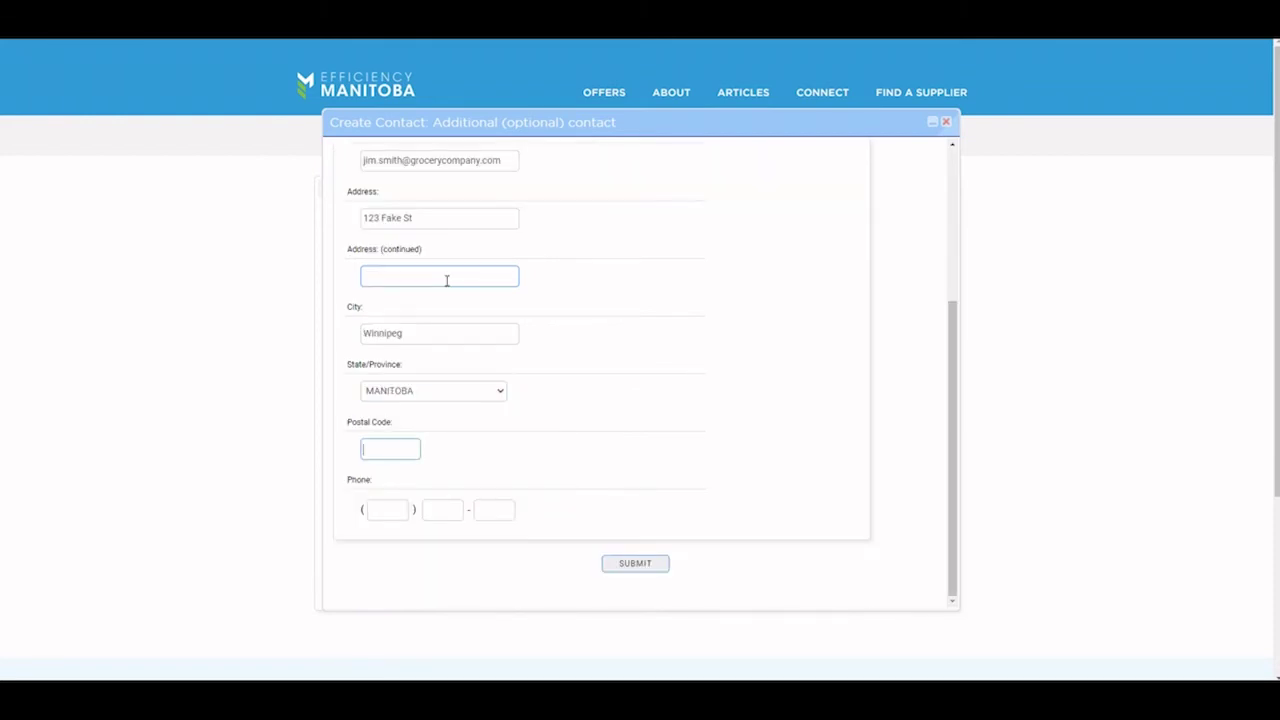
text(R2R 2R2)
key(Tab)
text(222222)
text(22)
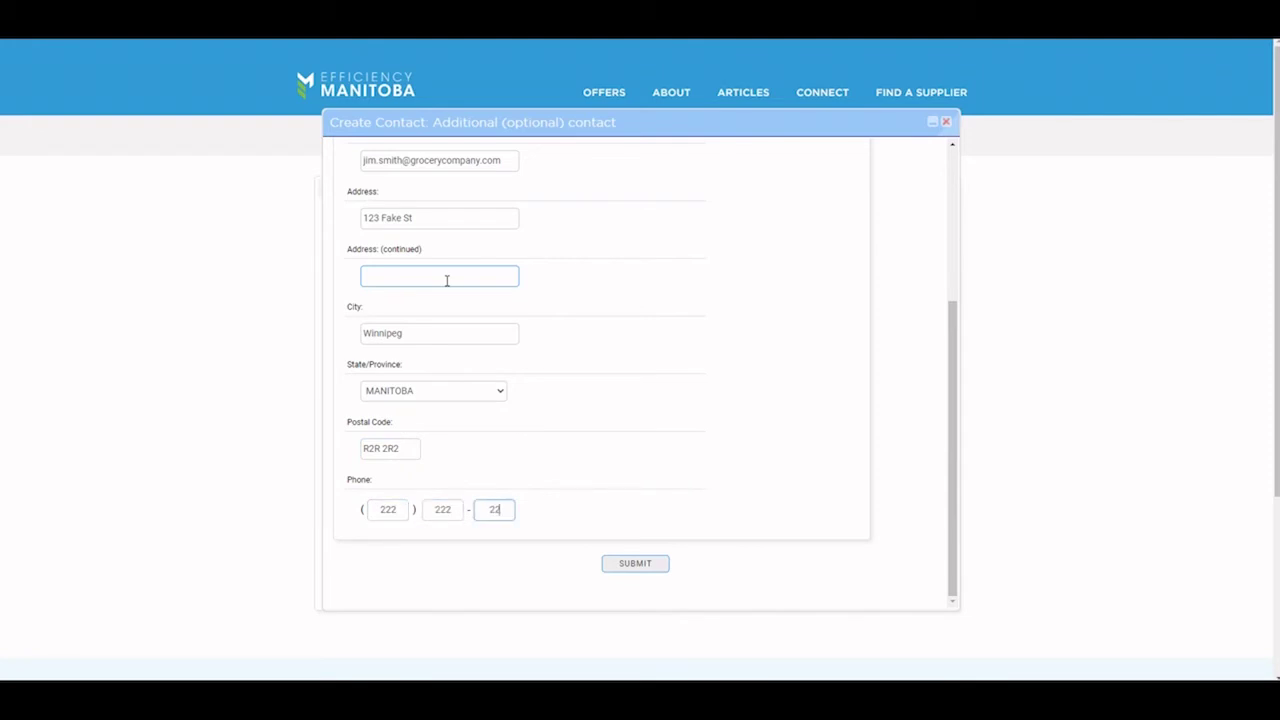
text(22)
click(643, 563)
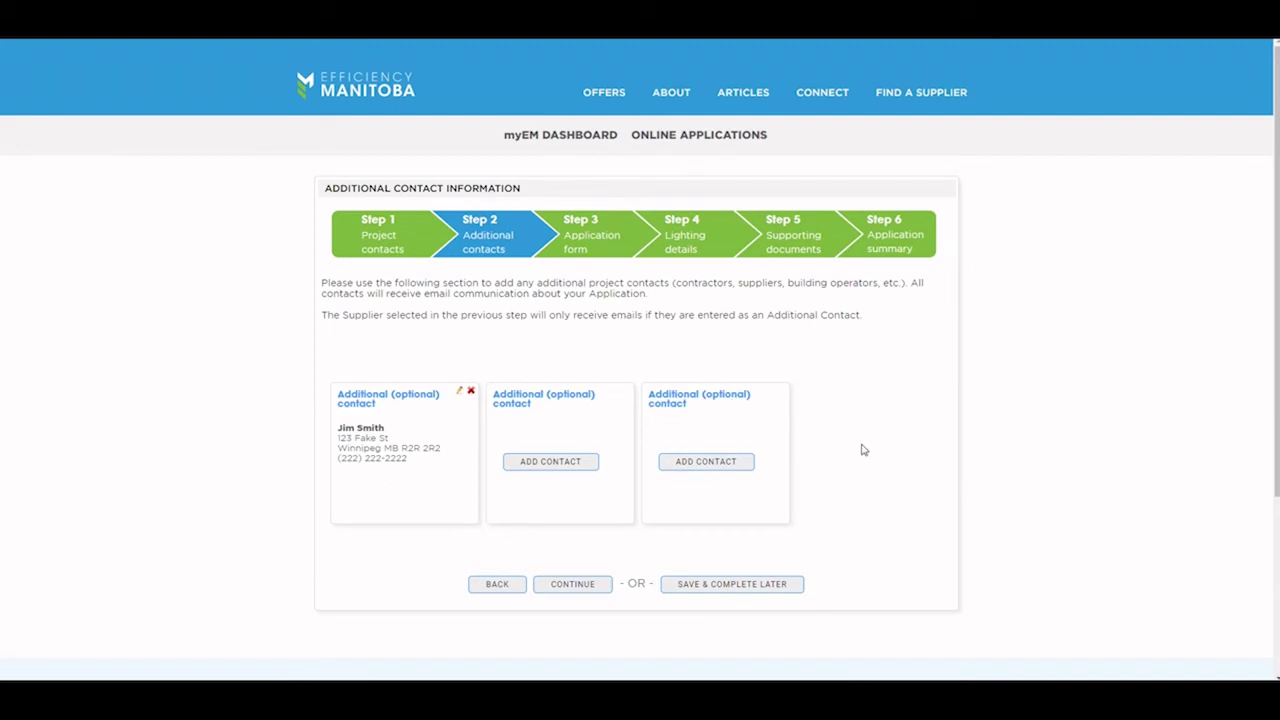
Step: Set submitter Contractor/installer, building use Grocery, primary heating Natural gas and air conditioning Yes
click(557, 587)
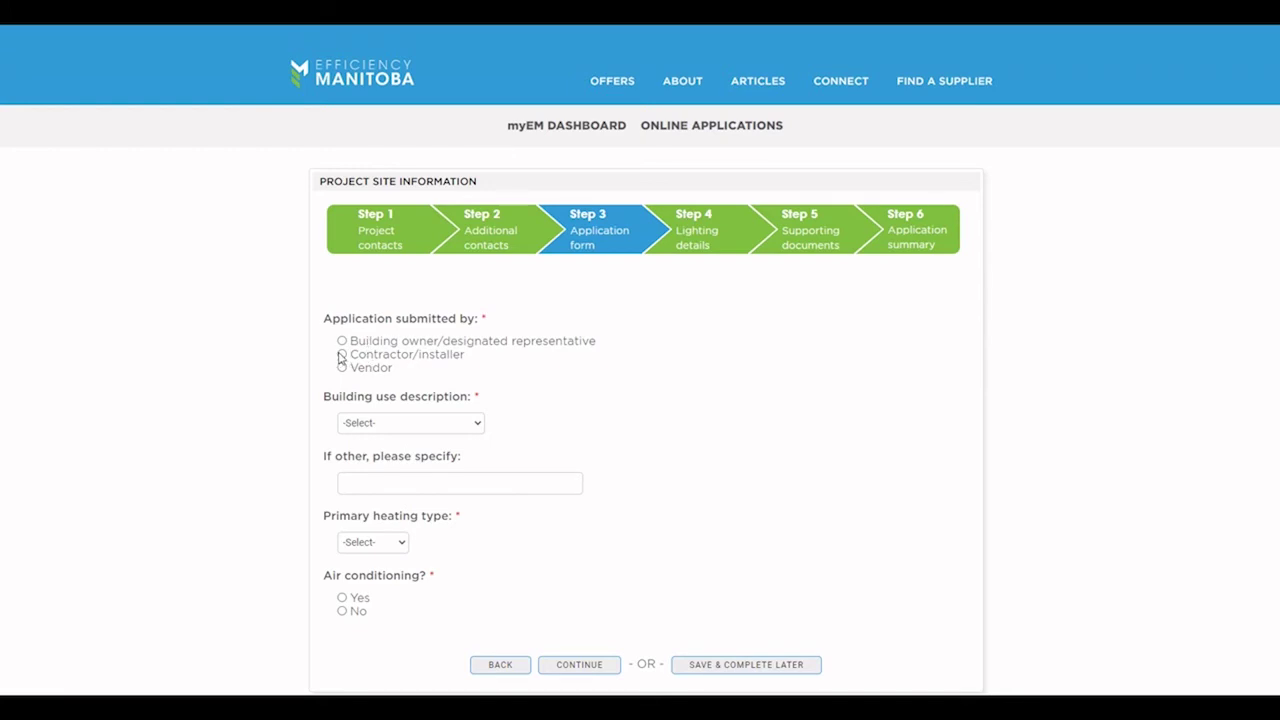
click(341, 355)
scroll(263, 420, down, 1)
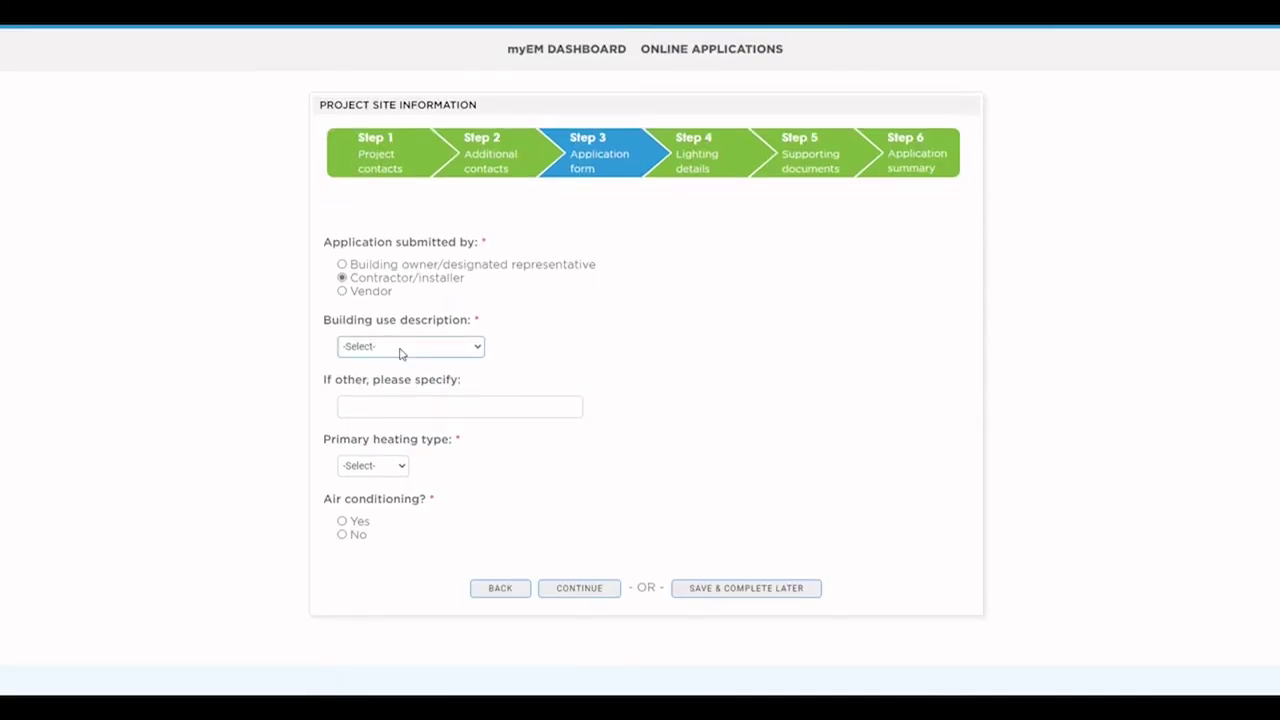
click(400, 350)
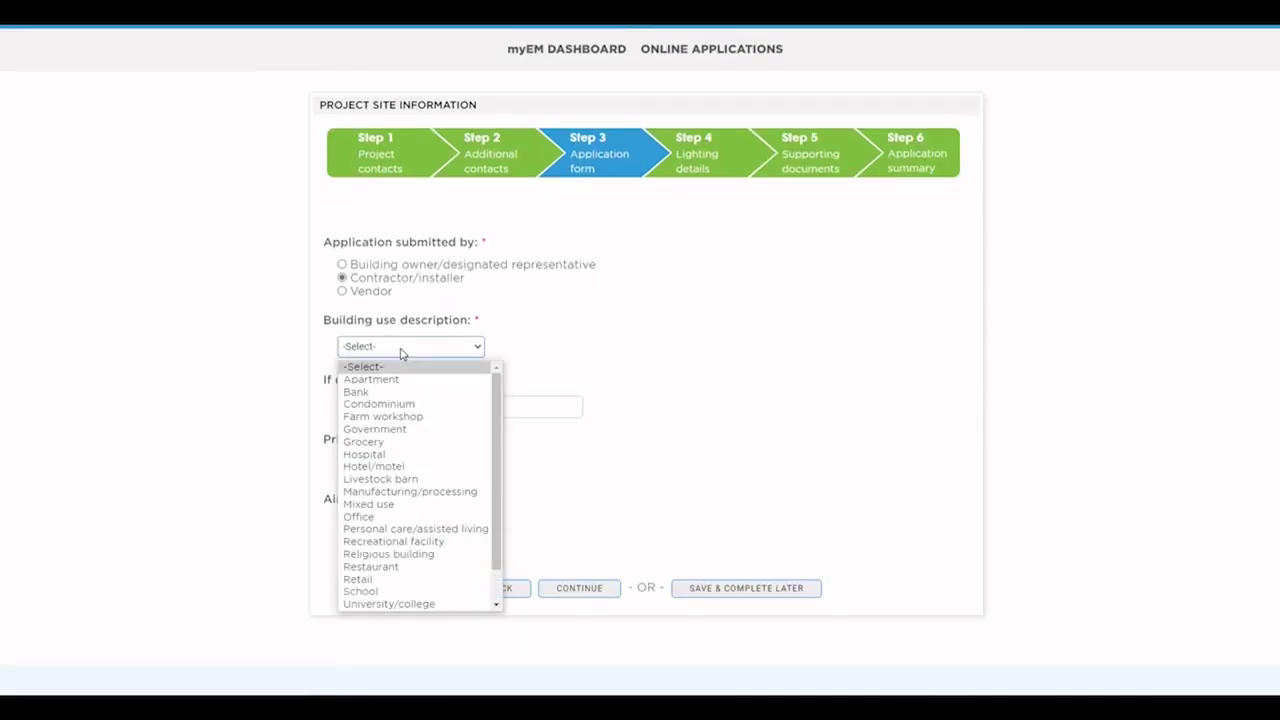
click(395, 444)
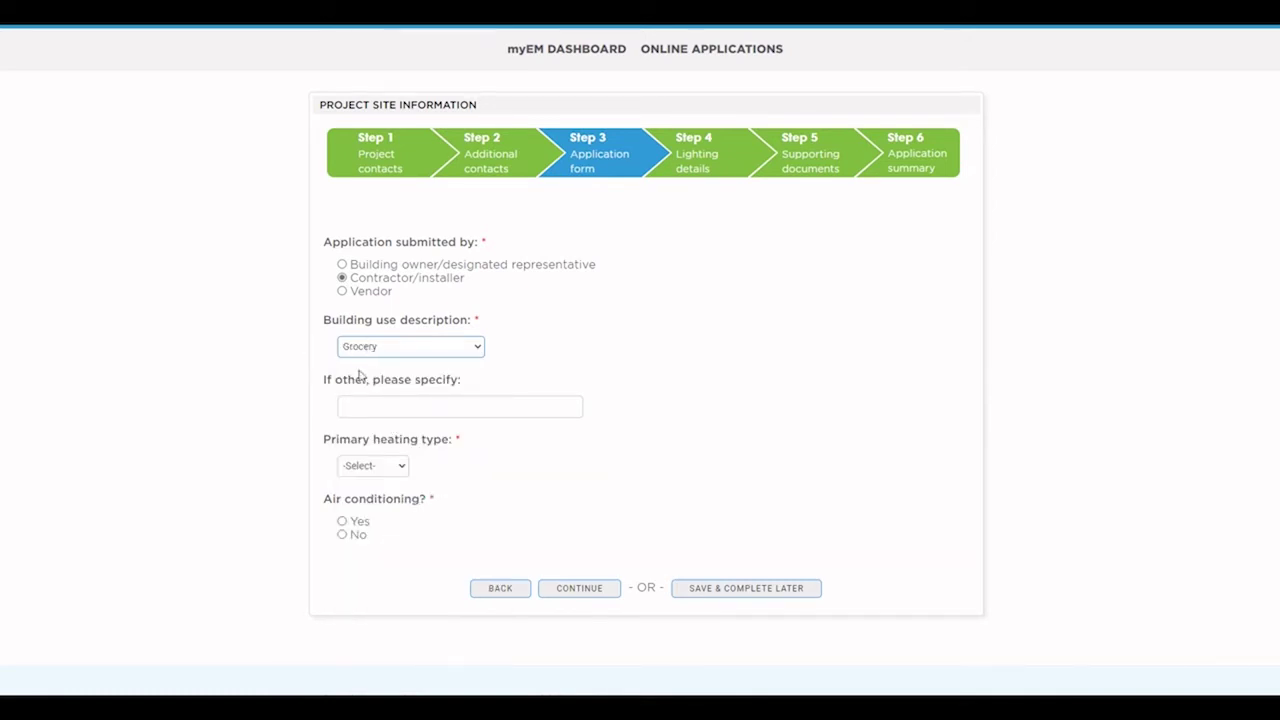
click(356, 408)
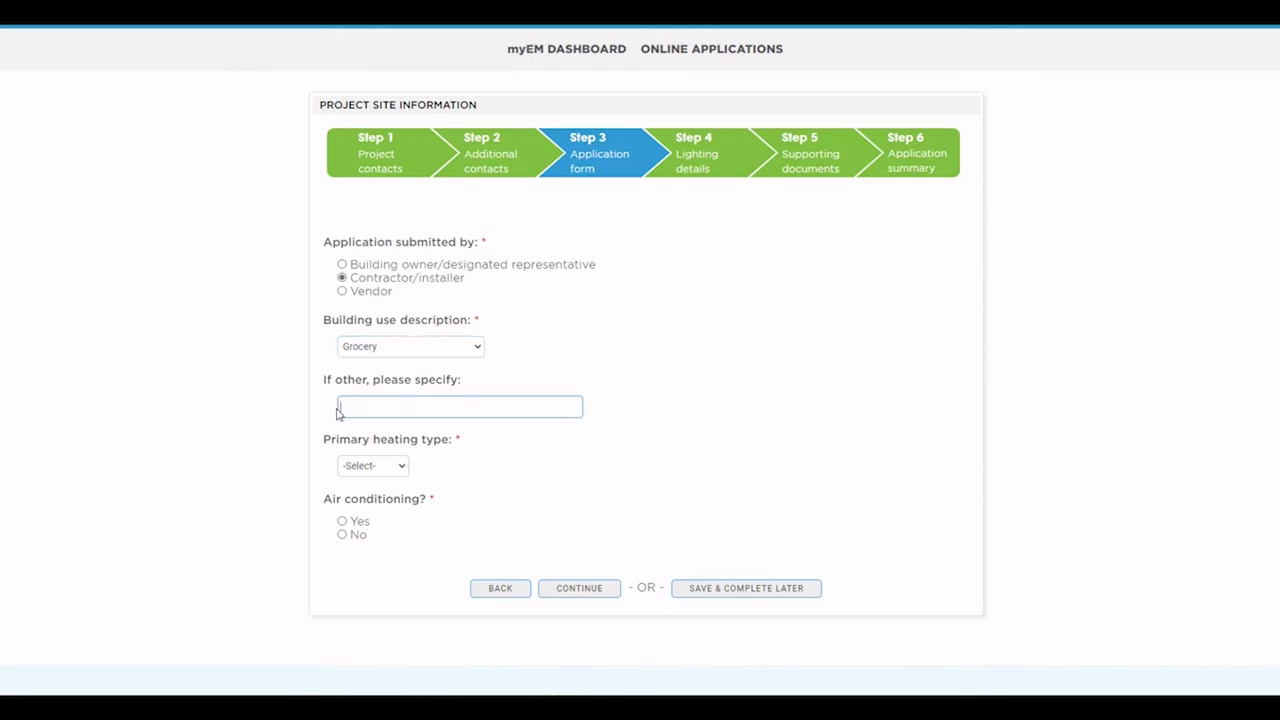
scroll(310, 449, down, 1)
click(364, 395)
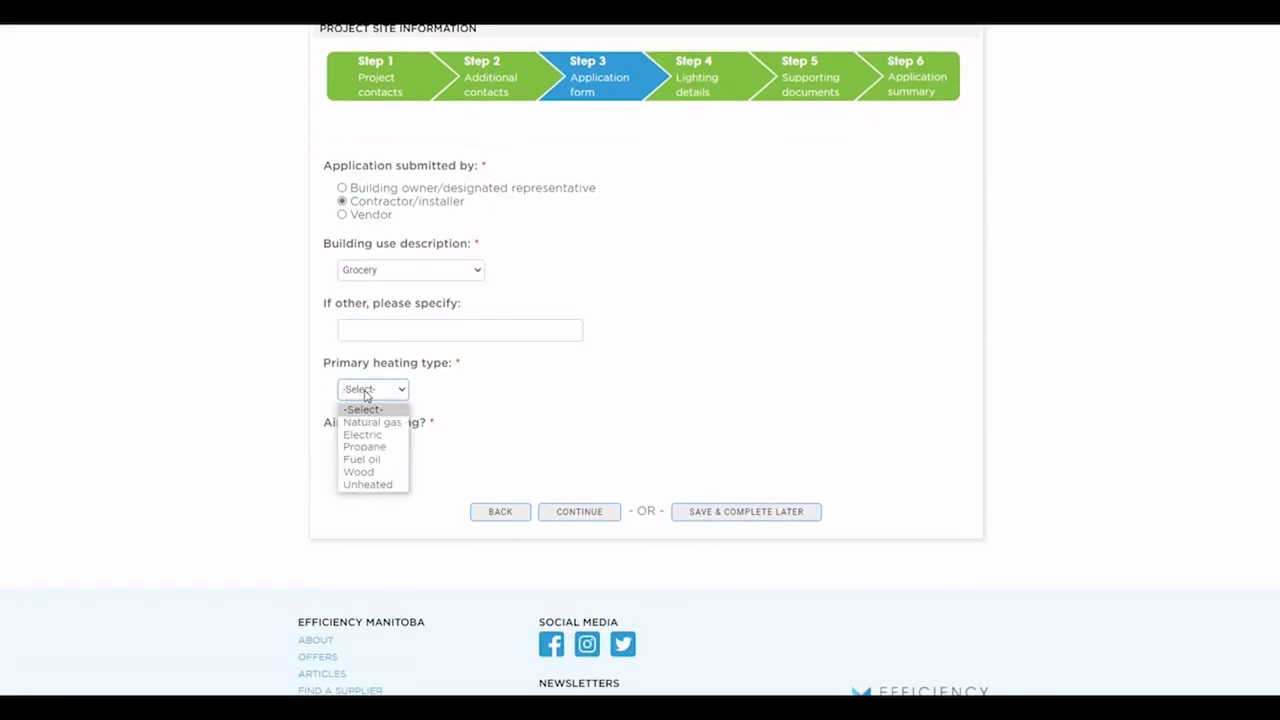
click(366, 421)
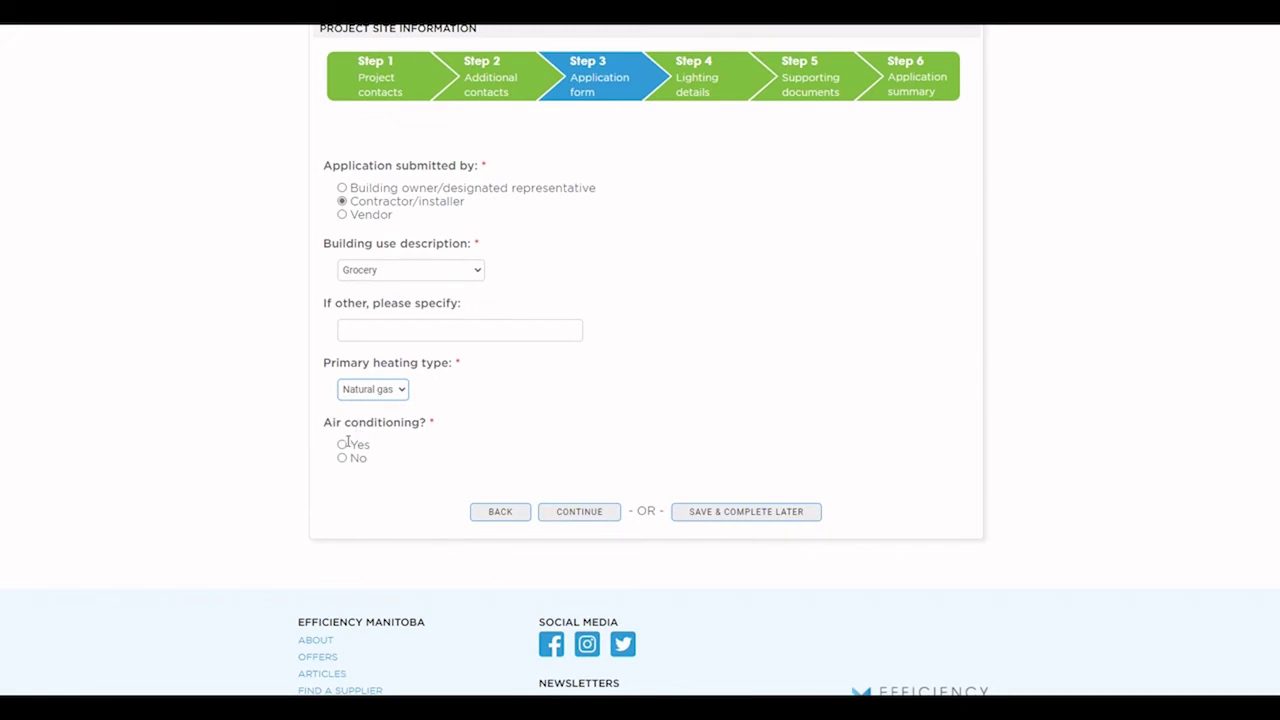
click(342, 444)
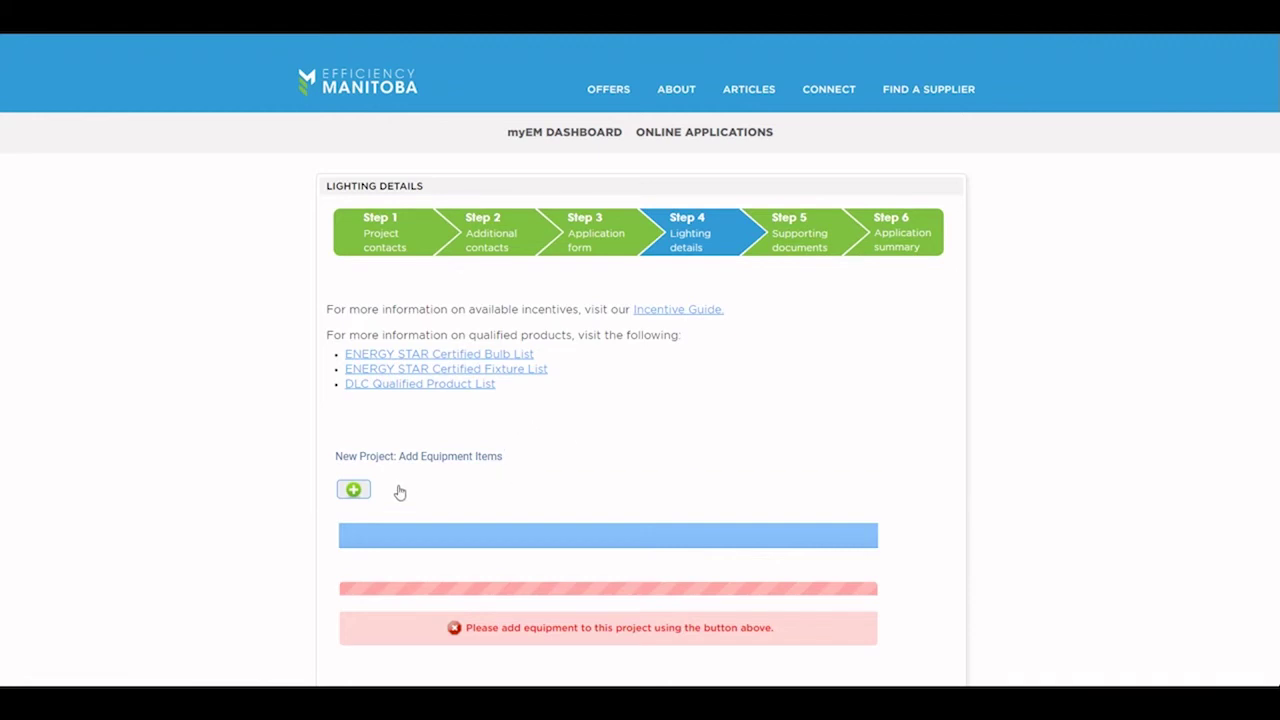
Step: Add the 2. LED FIXTURES > HID TO LED - DLC > 400W HID TO LED - DLC measure and enlarge its form
click(355, 492)
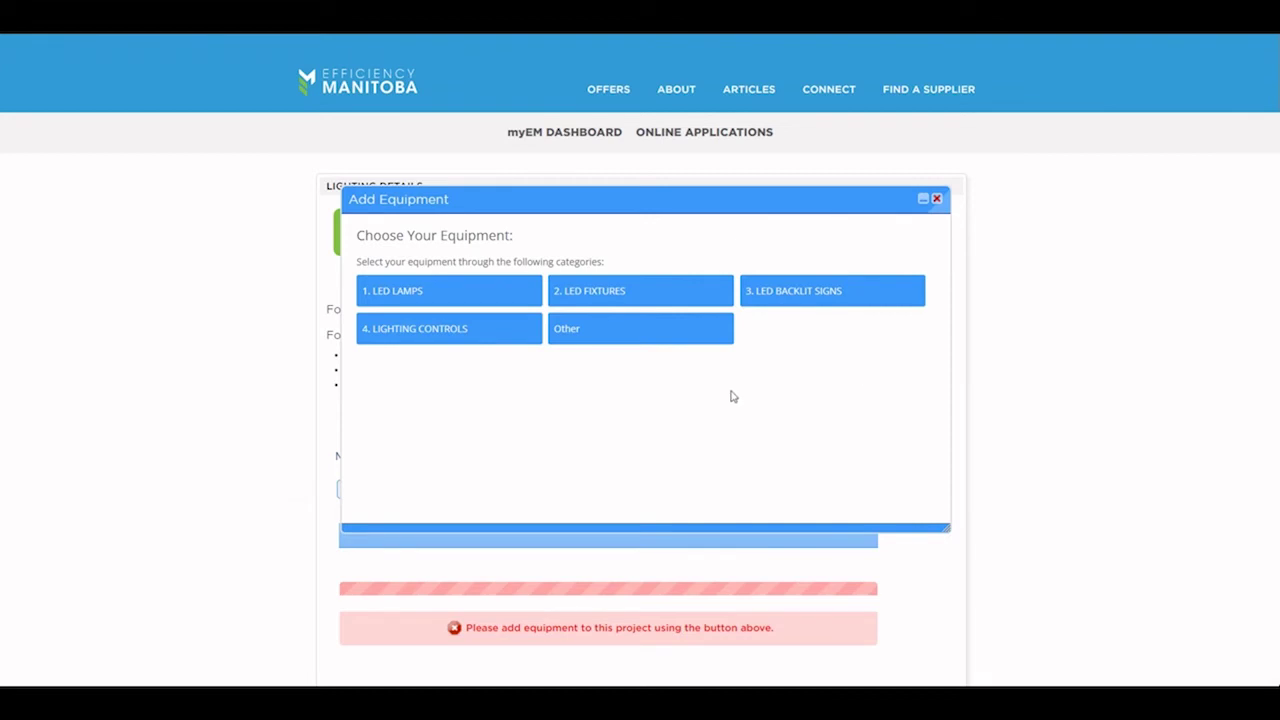
click(614, 298)
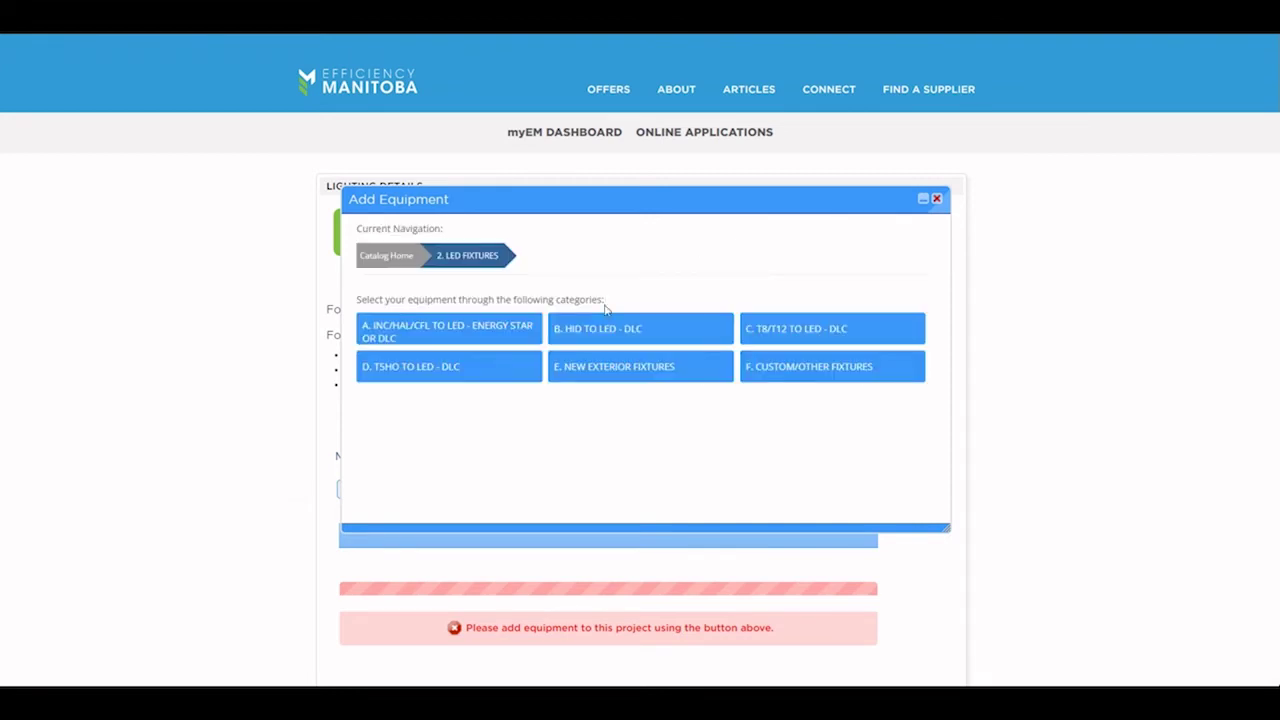
click(619, 335)
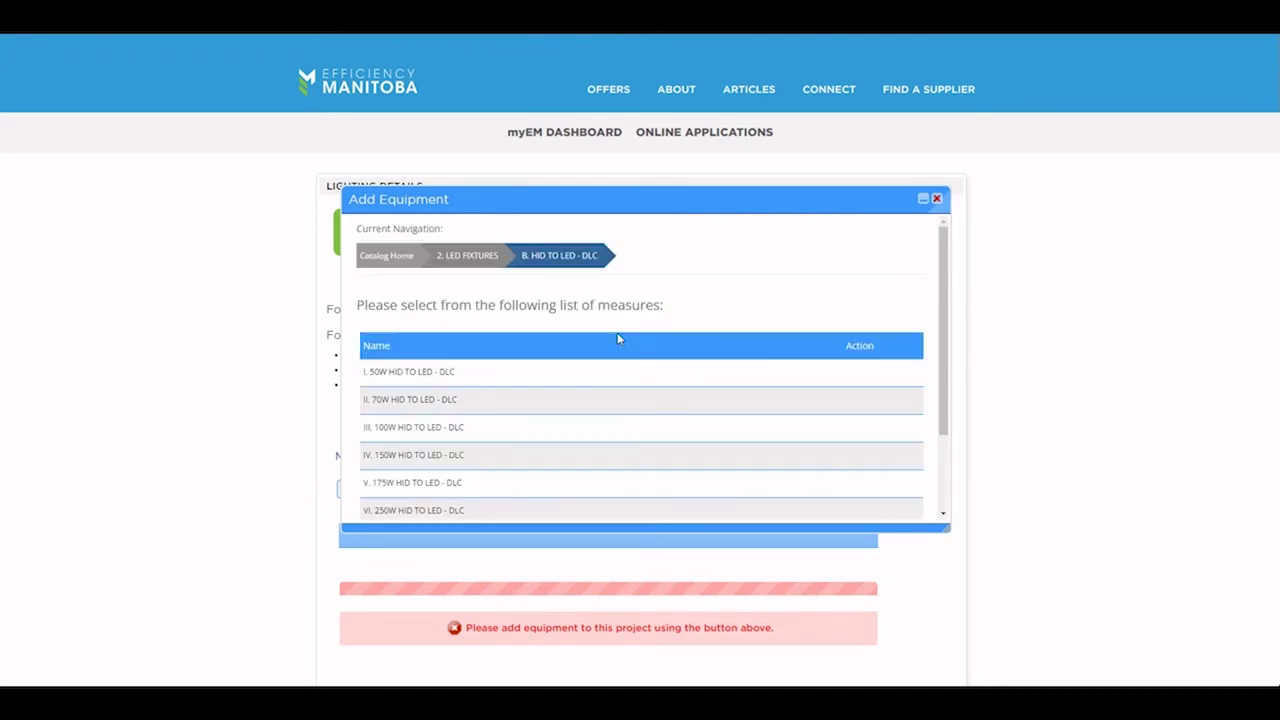
scroll(640, 486, down, 1)
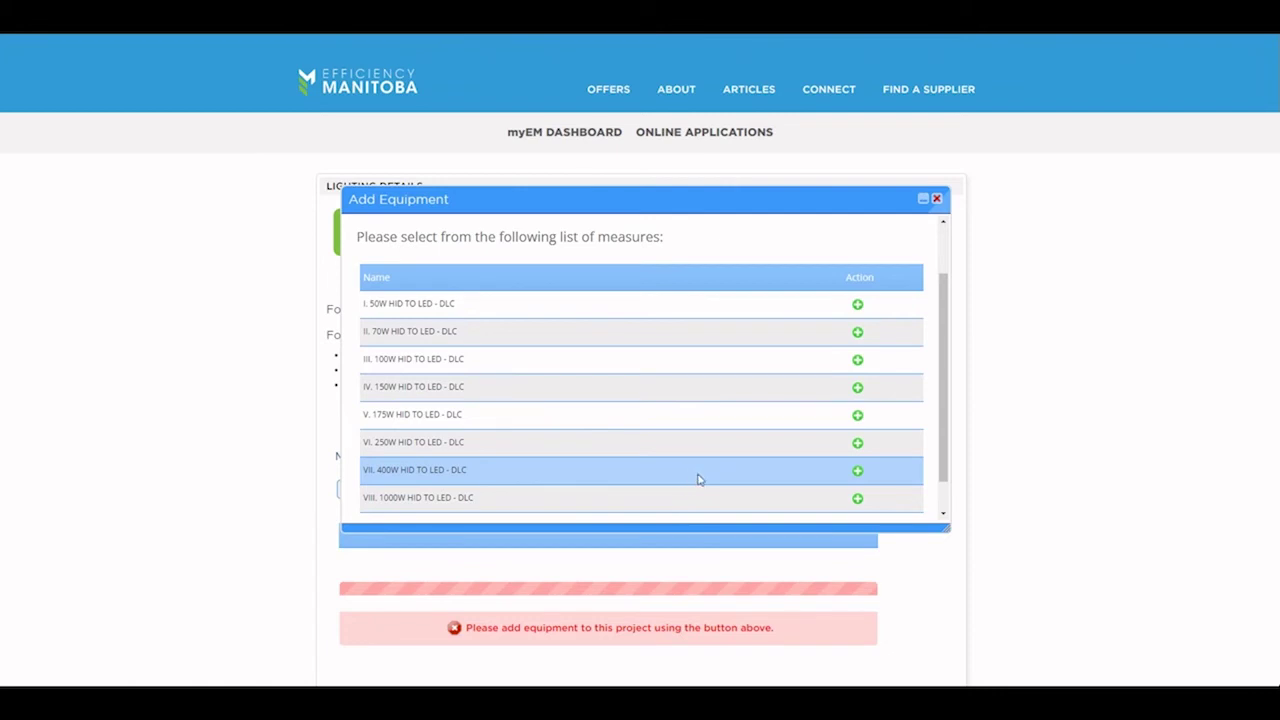
click(858, 474)
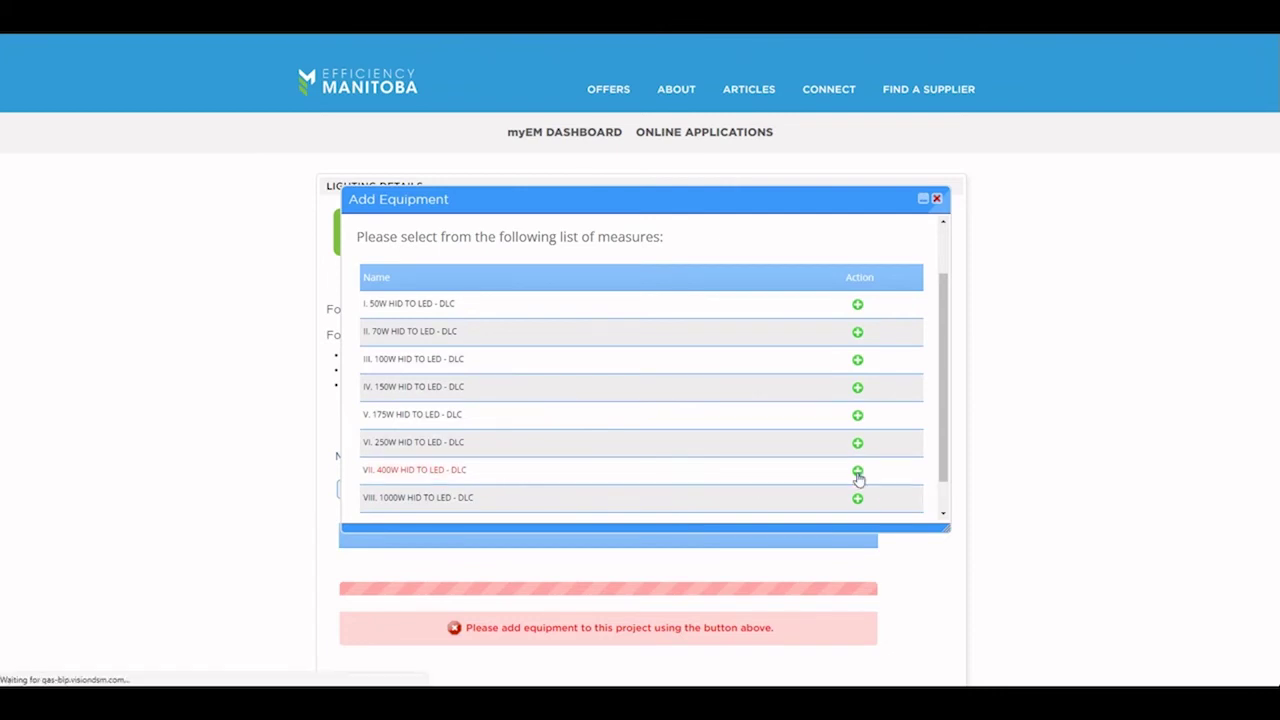
drag(960, 537, 966, 676)
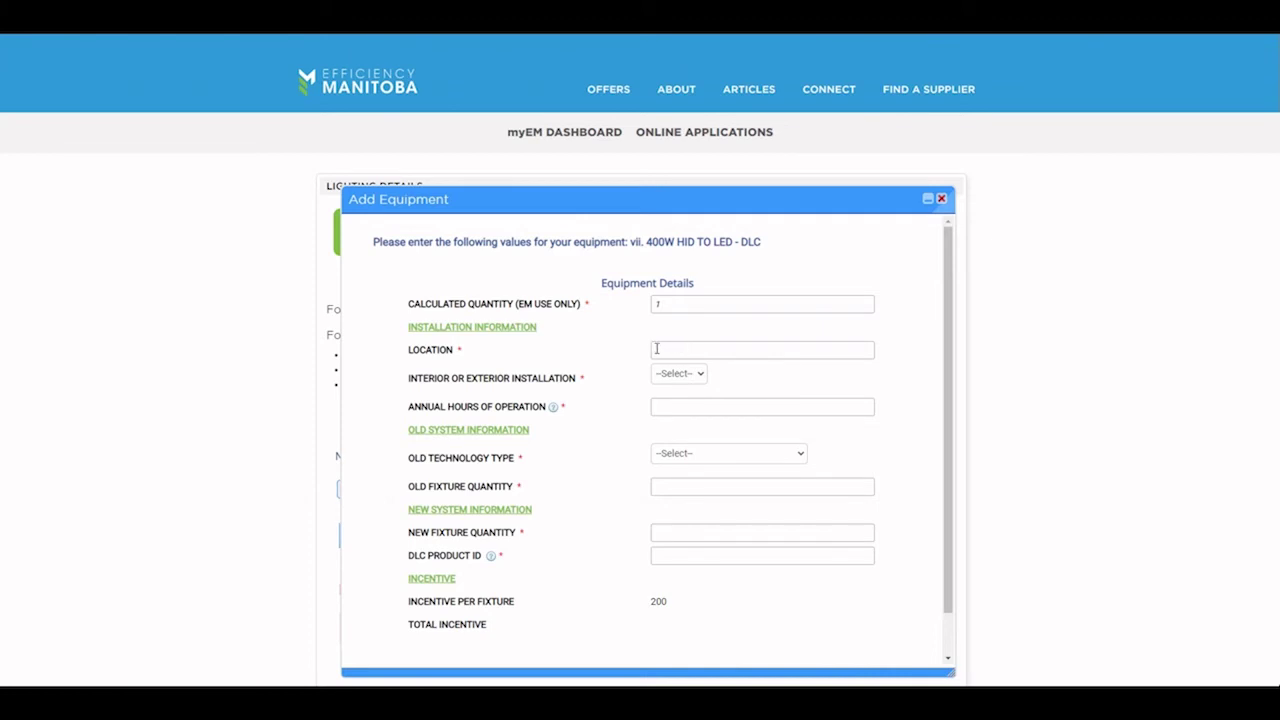
Step: Set the fixture installation to Interior, old technology Metal Halide (Probe Start) 400W, old quantity 10
click(699, 349)
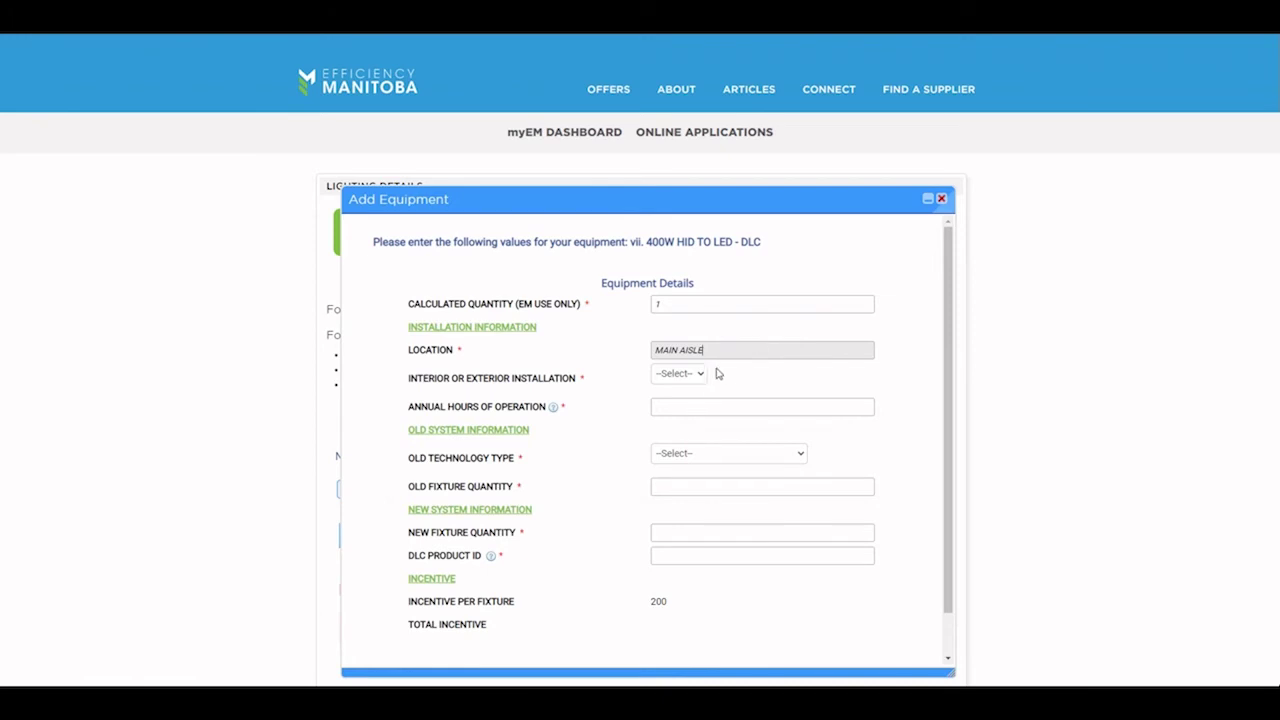
click(697, 377)
click(686, 418)
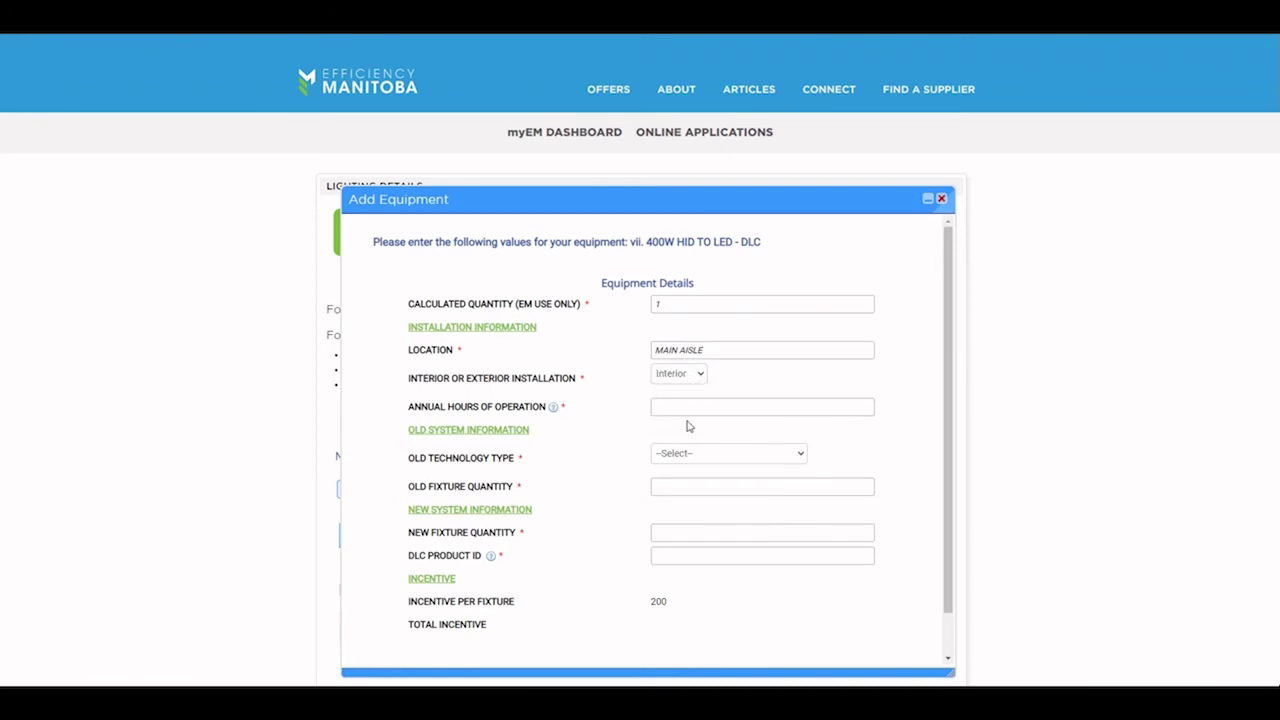
click(680, 408)
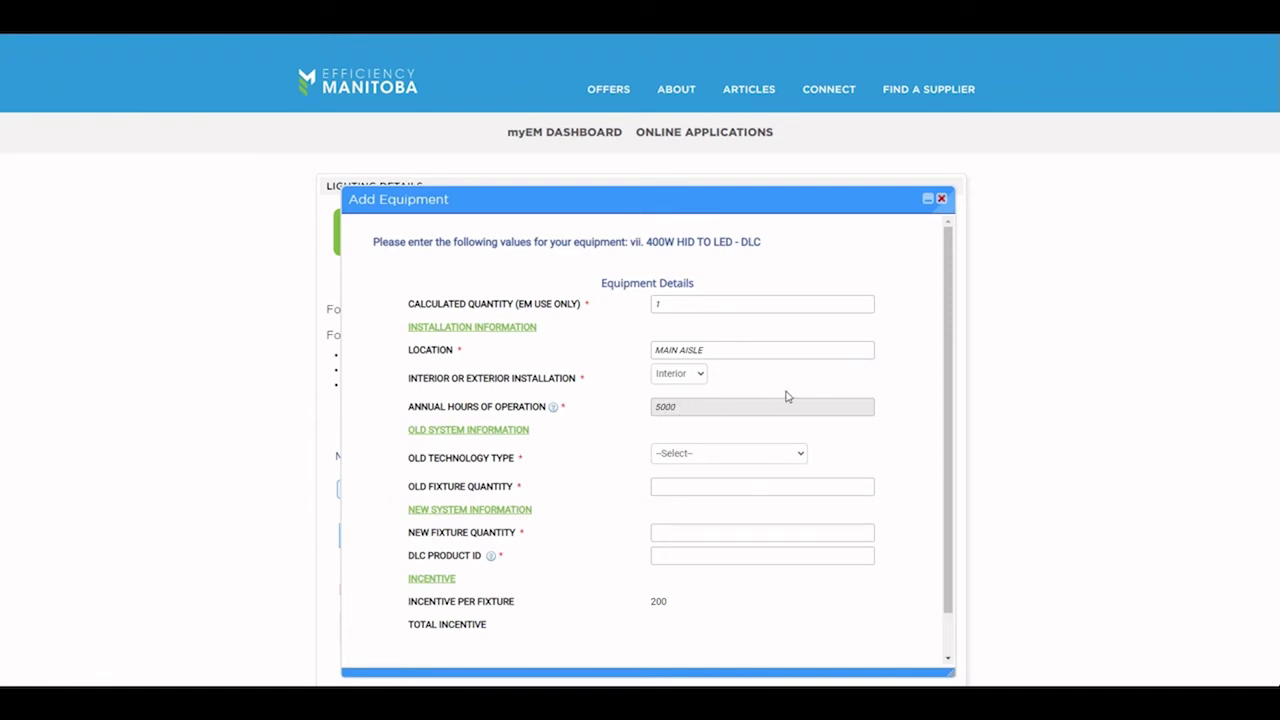
scroll(788, 397, down, 1)
click(769, 424)
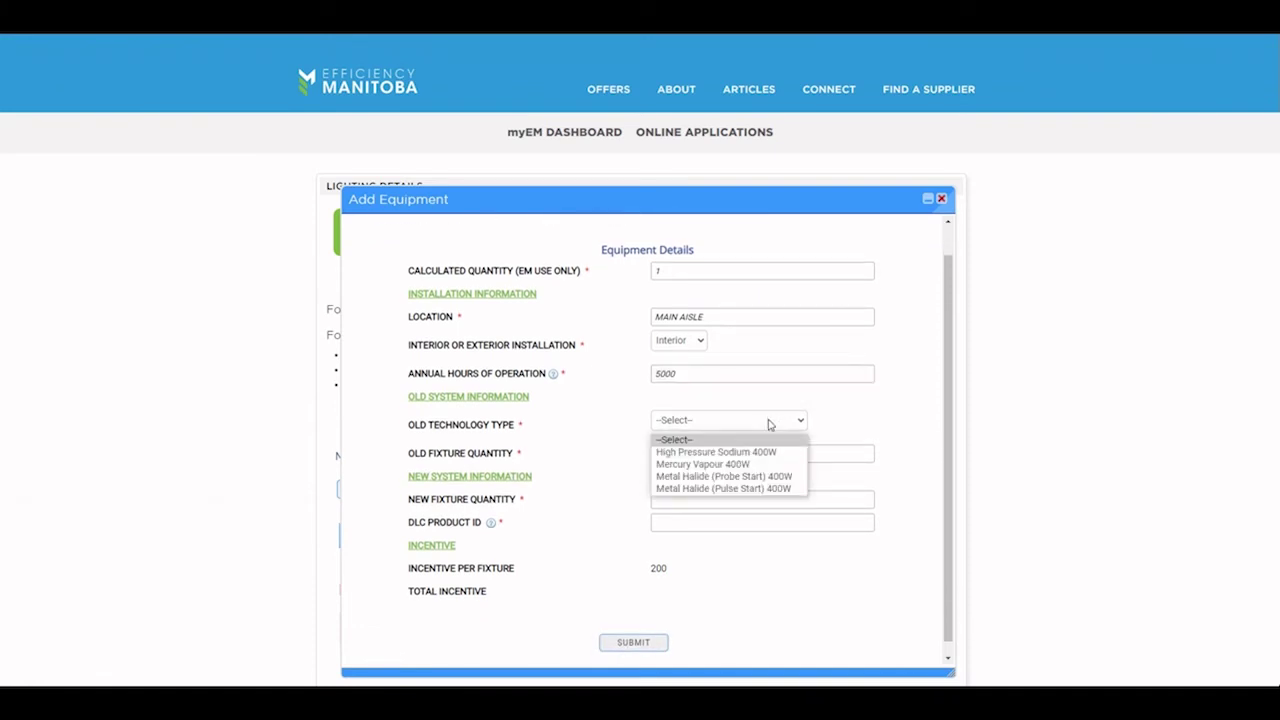
click(773, 476)
click(730, 450)
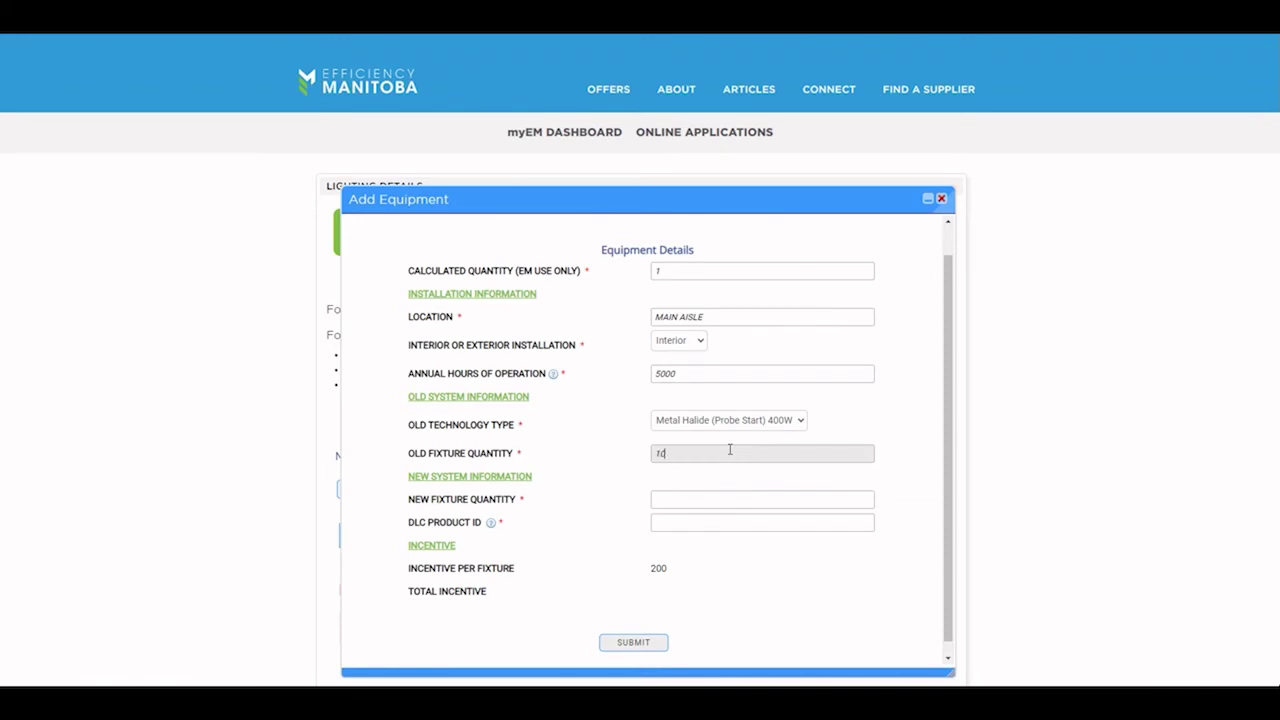
text(10)
scroll(724, 460, down, 1)
click(699, 488)
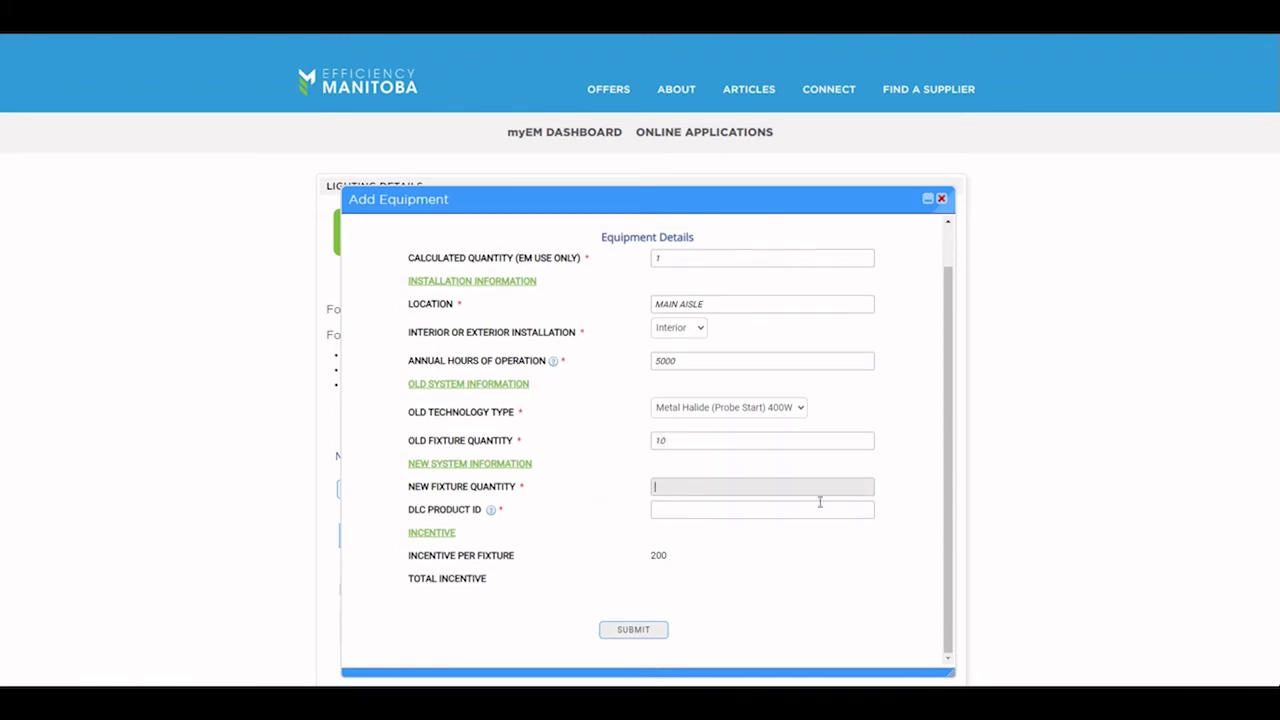
key(Tab)
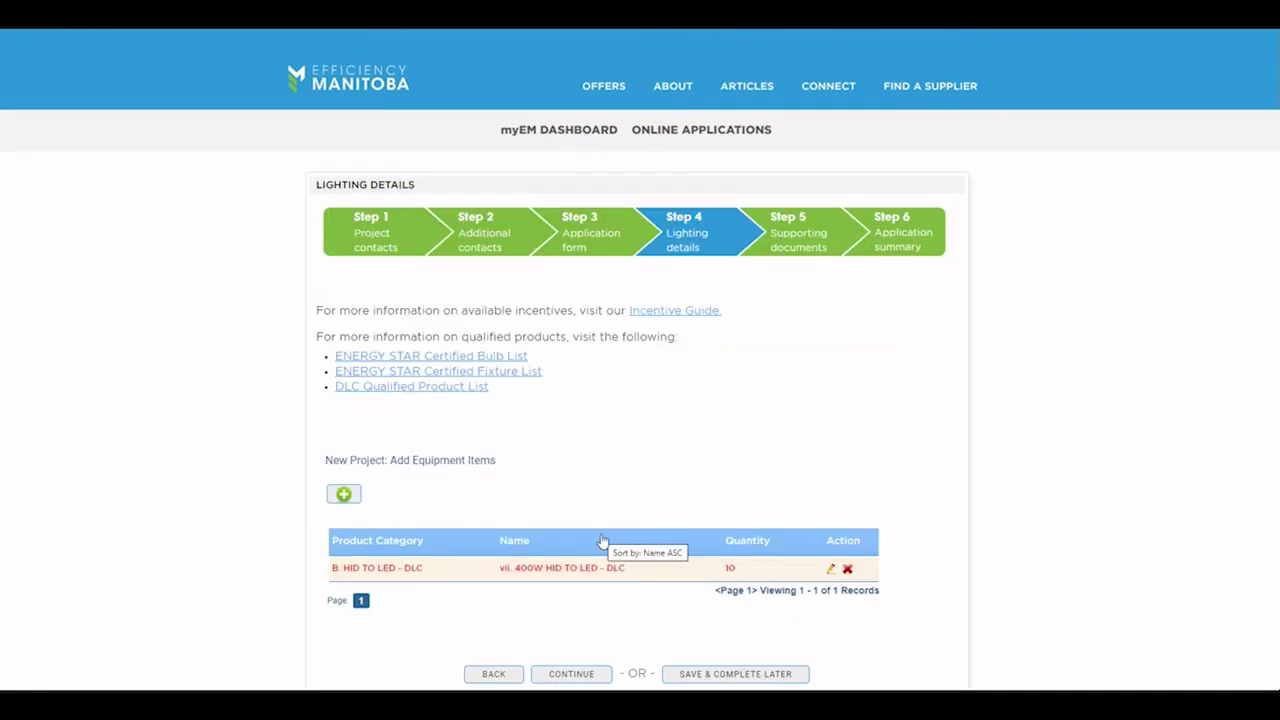
Step: Review the 400W HID to LED item's $2000.00 total incentive and close it unchanged
click(830, 568)
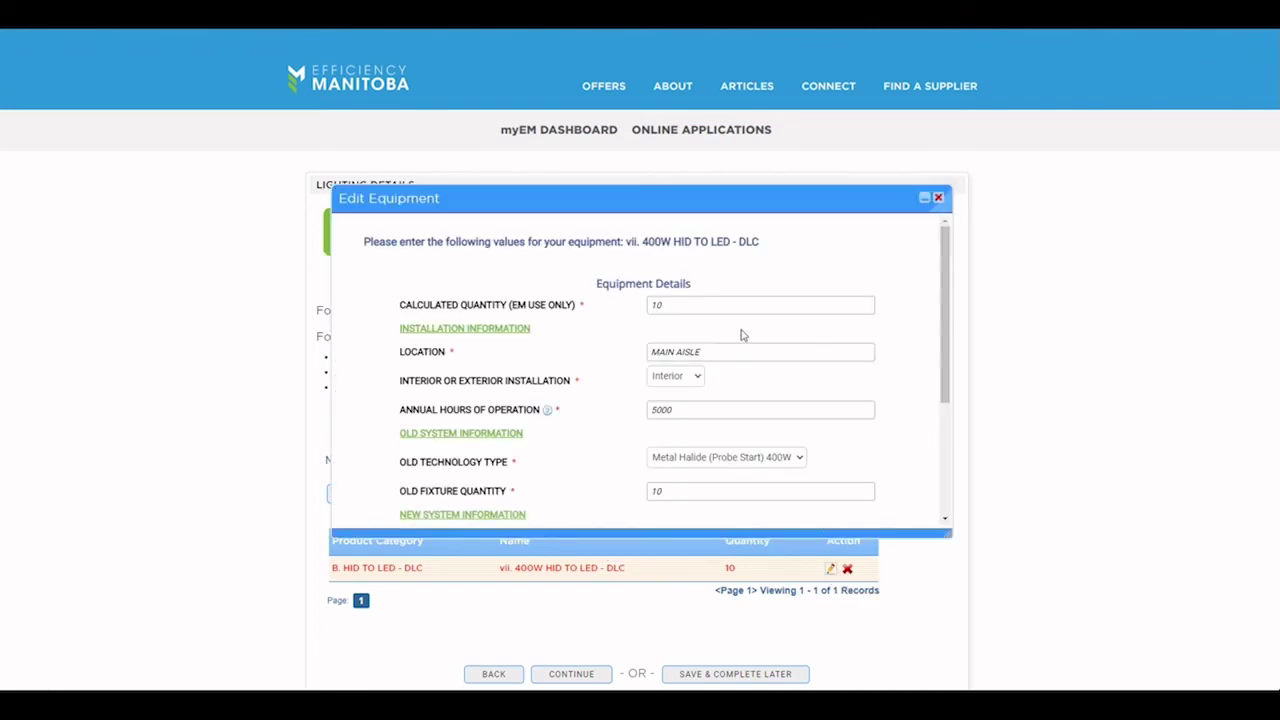
scroll(705, 380, down, 3)
scroll(711, 390, down, 1)
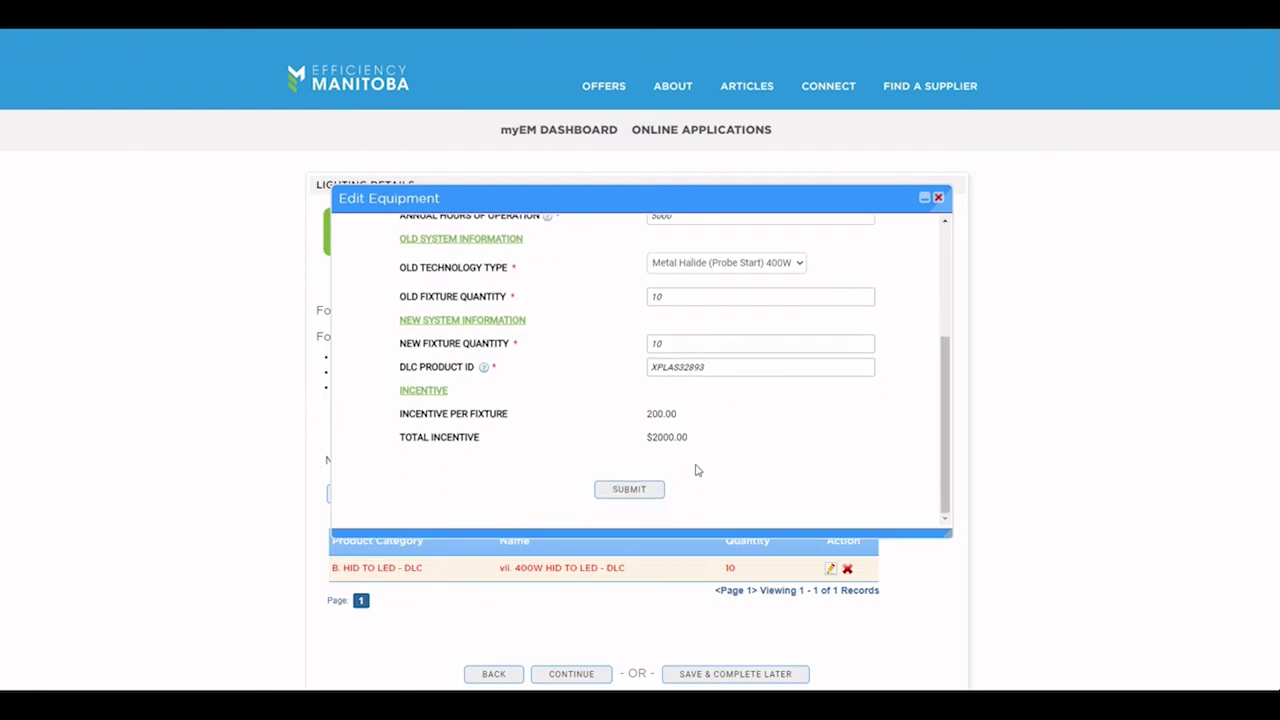
click(938, 197)
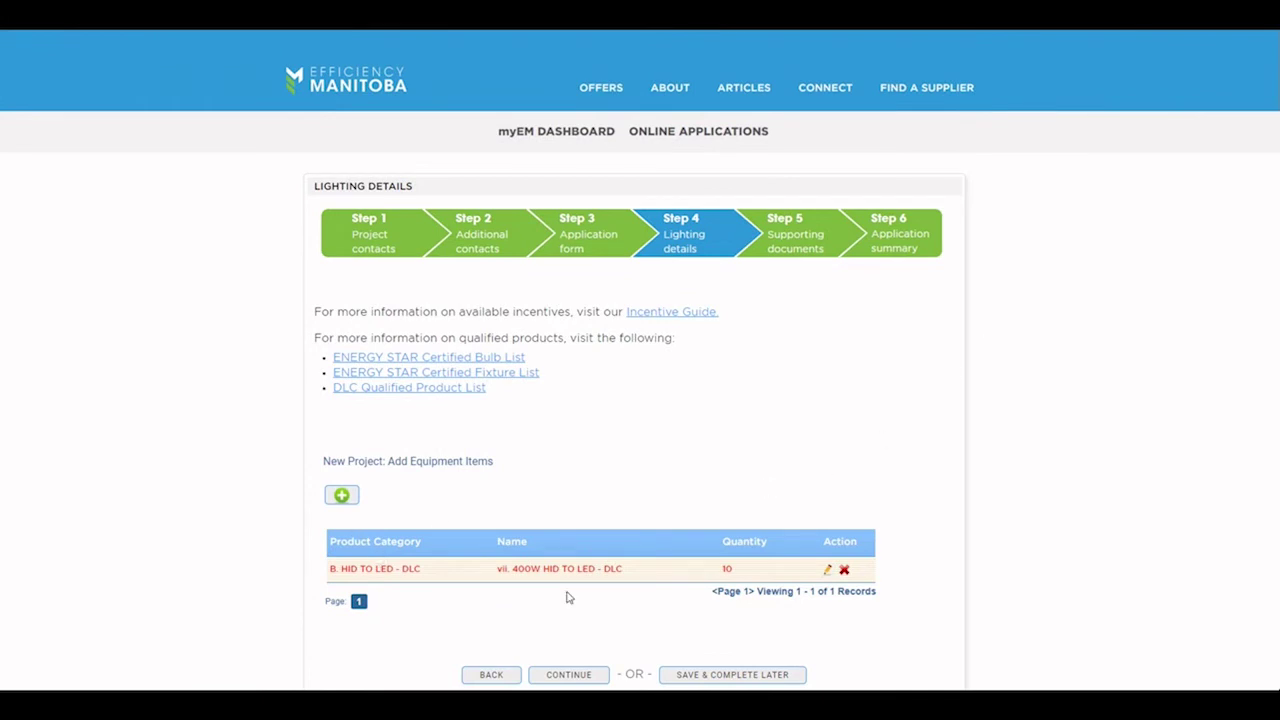
Step: Add a Lighting Controls > Occupancy Sensors > Built-in Fixture Sensor item with quantity 10
click(341, 495)
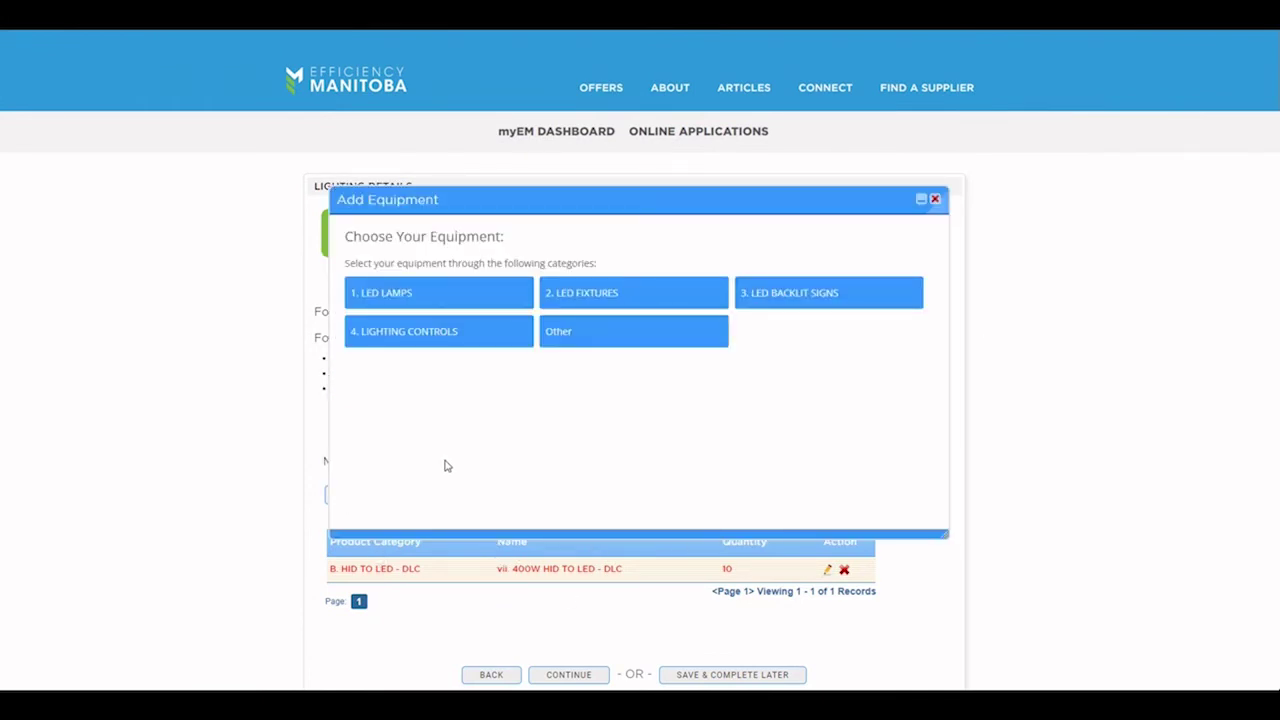
click(401, 338)
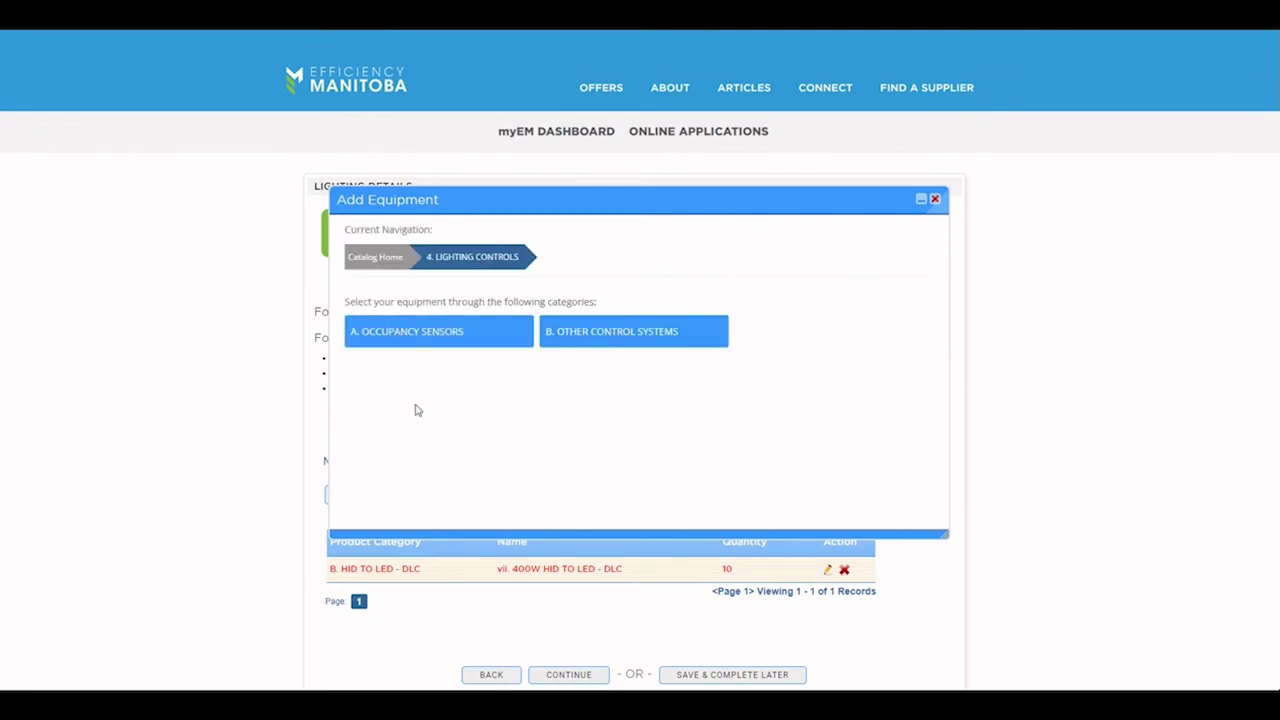
click(391, 345)
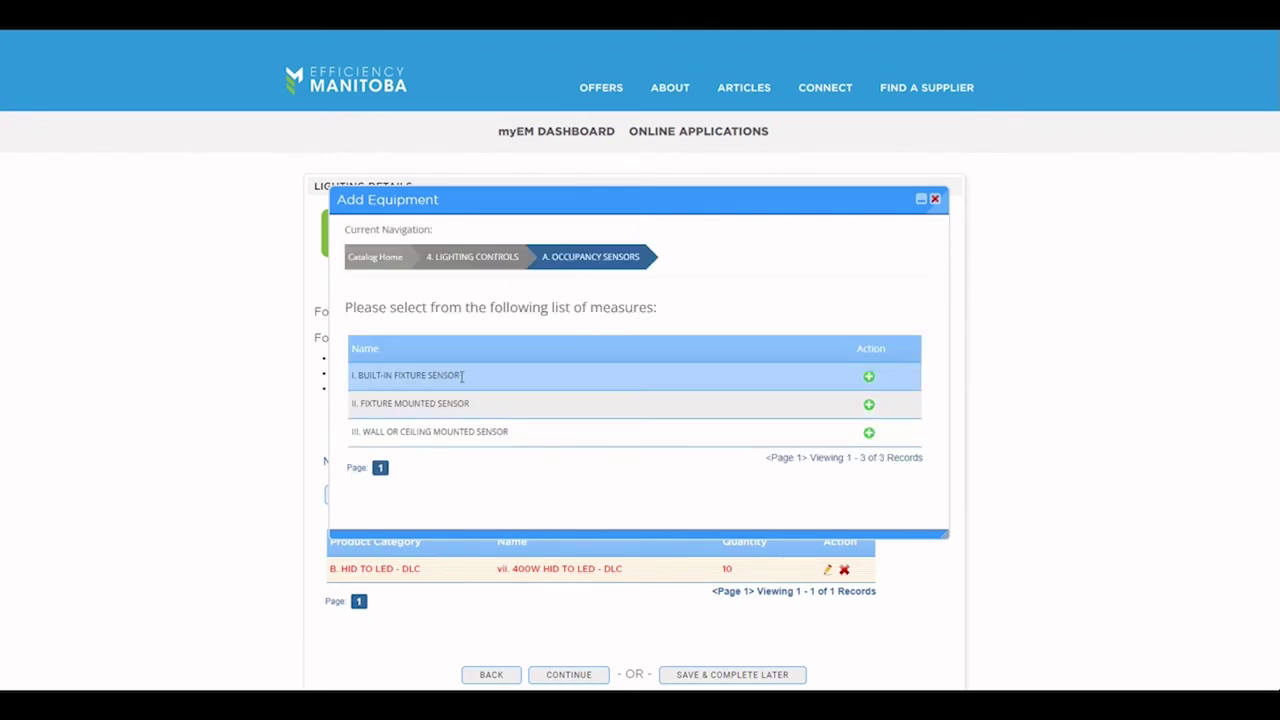
click(869, 376)
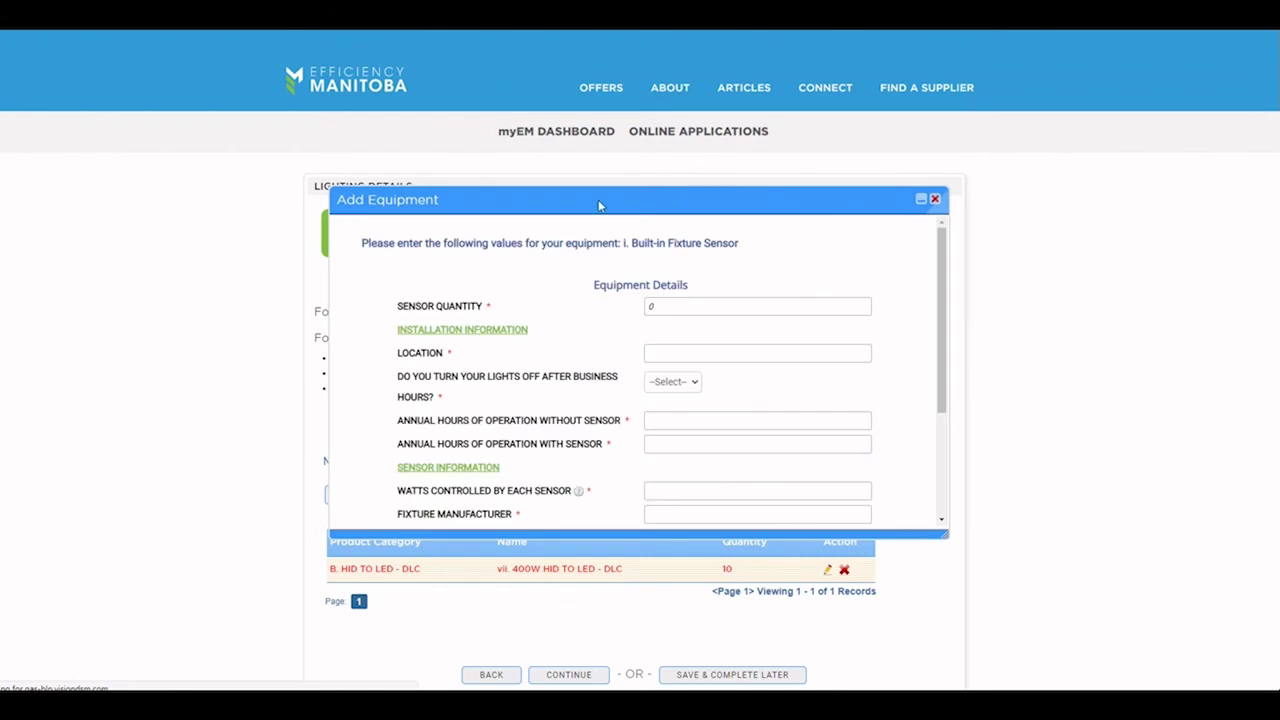
drag(599, 206, 594, 86)
drag(958, 424, 968, 658)
double_click(648, 190)
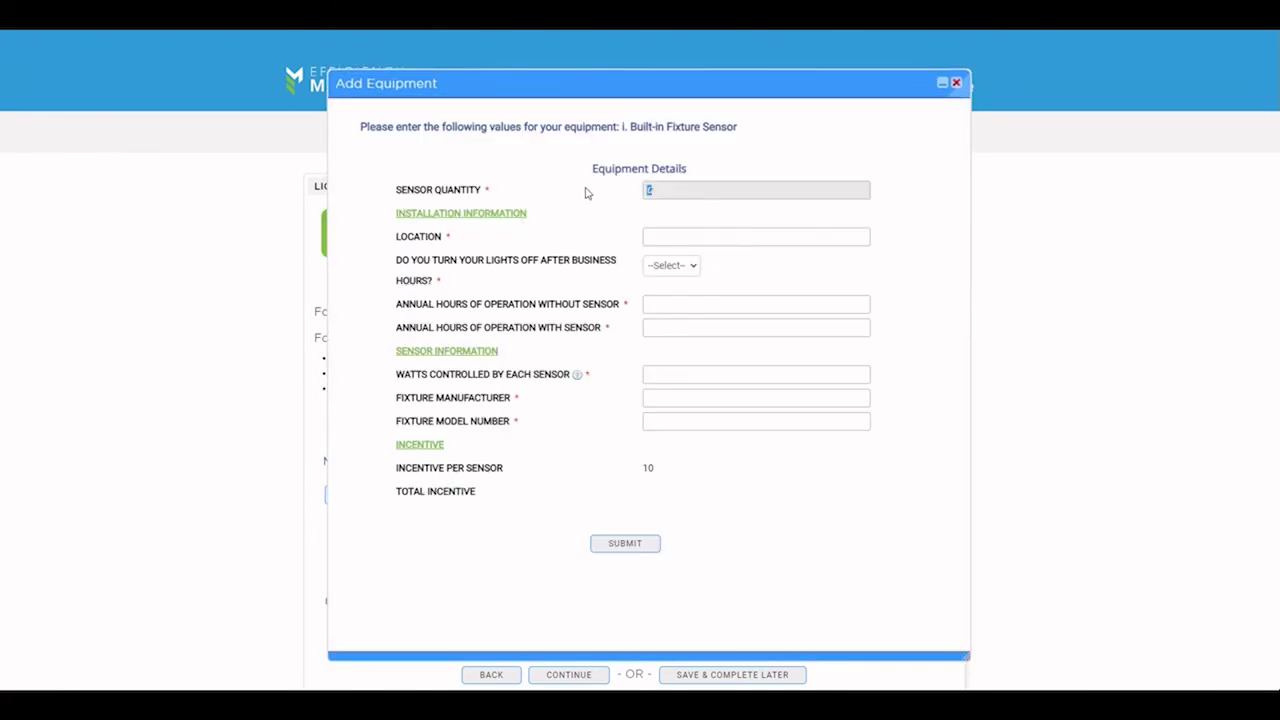
text(10)
Step: Fill in the store rooms location, lights off after hours Yes, 5000/2000 hours, 30 W, manufacturer and model, then submit
click(665, 240)
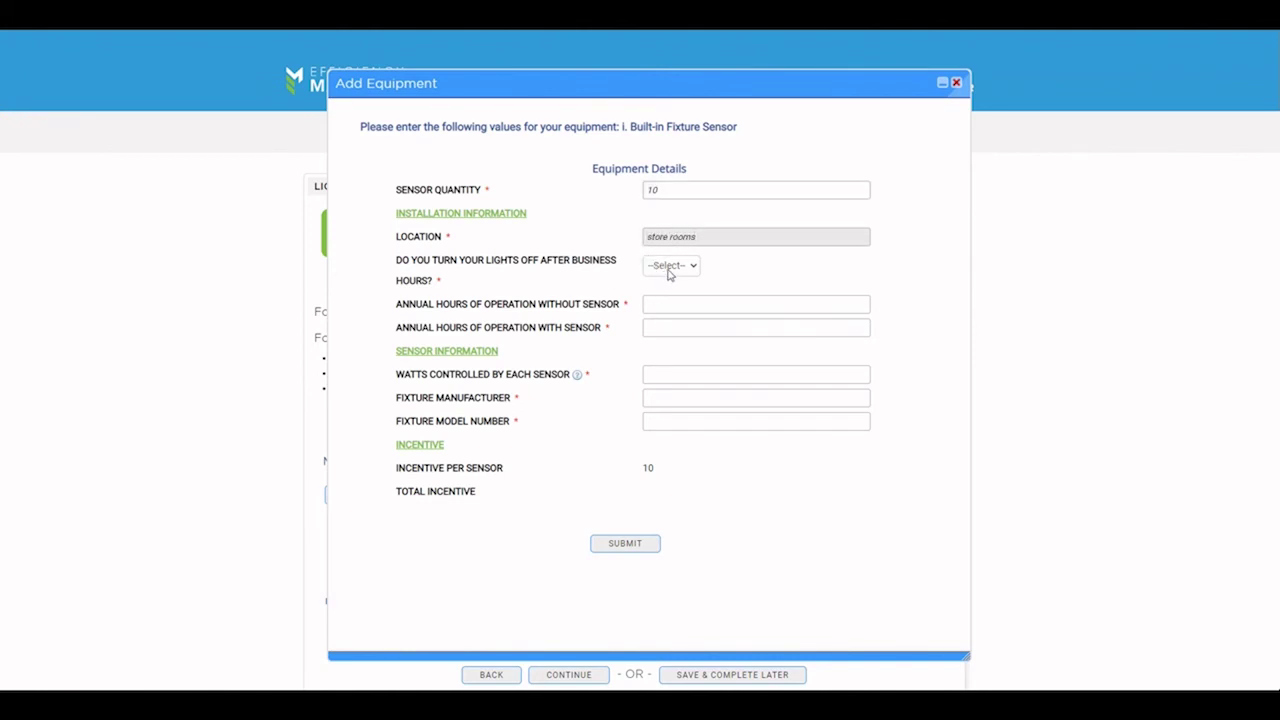
click(671, 266)
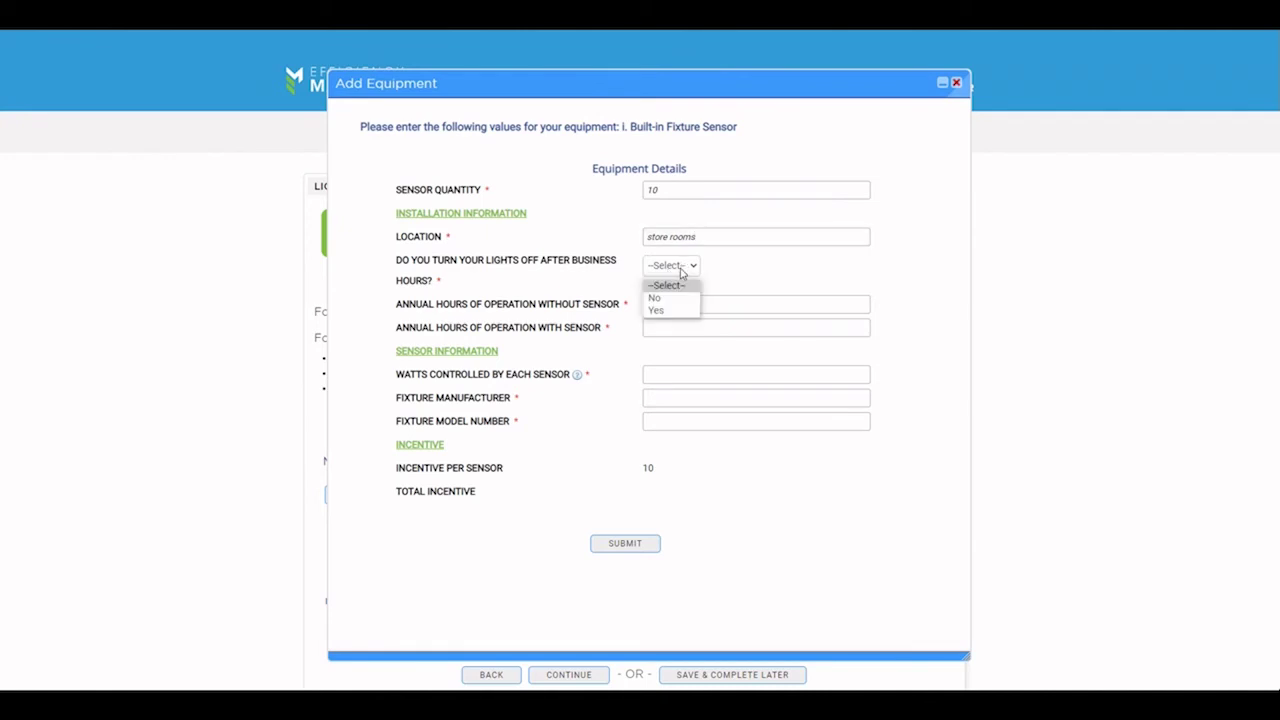
click(656, 311)
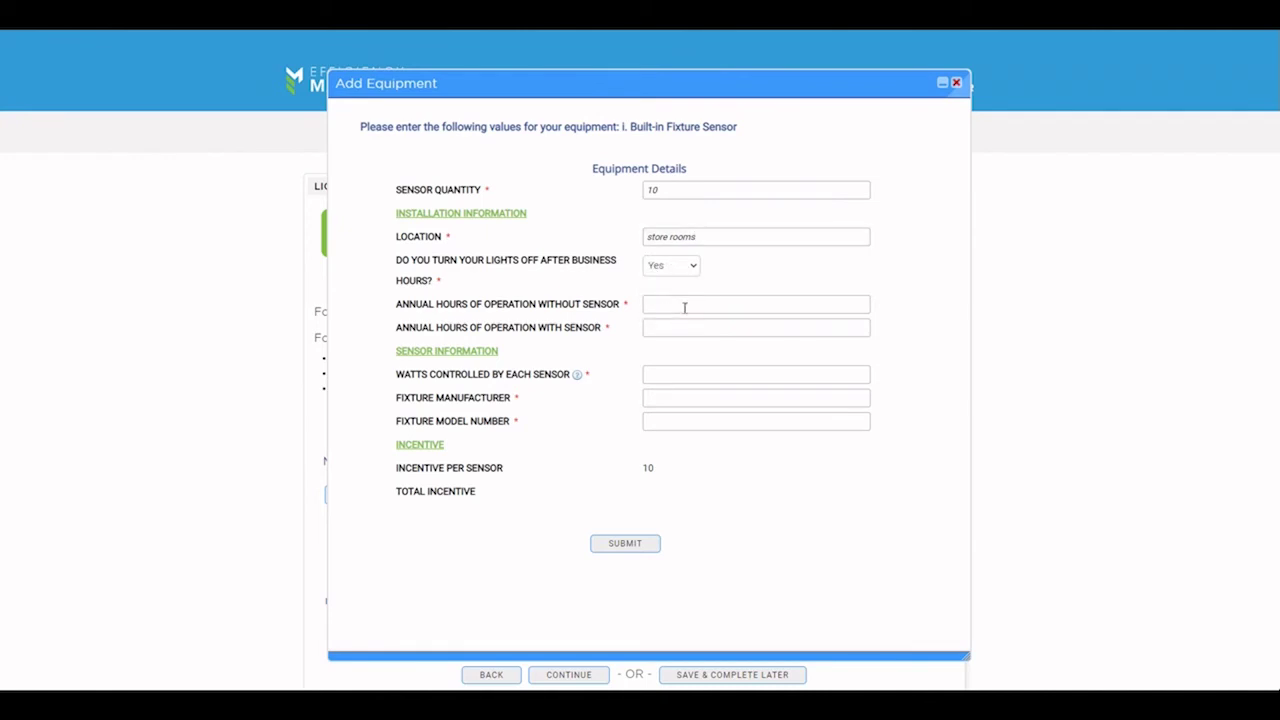
click(681, 306)
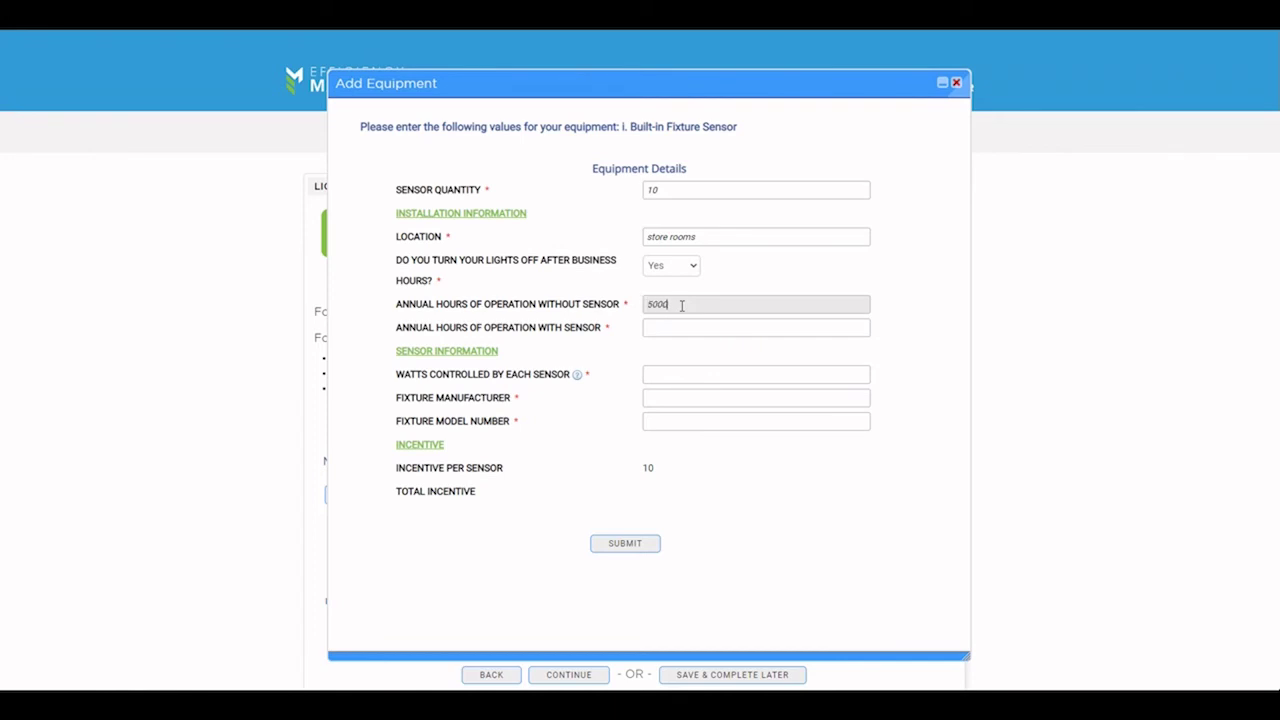
key(Tab)
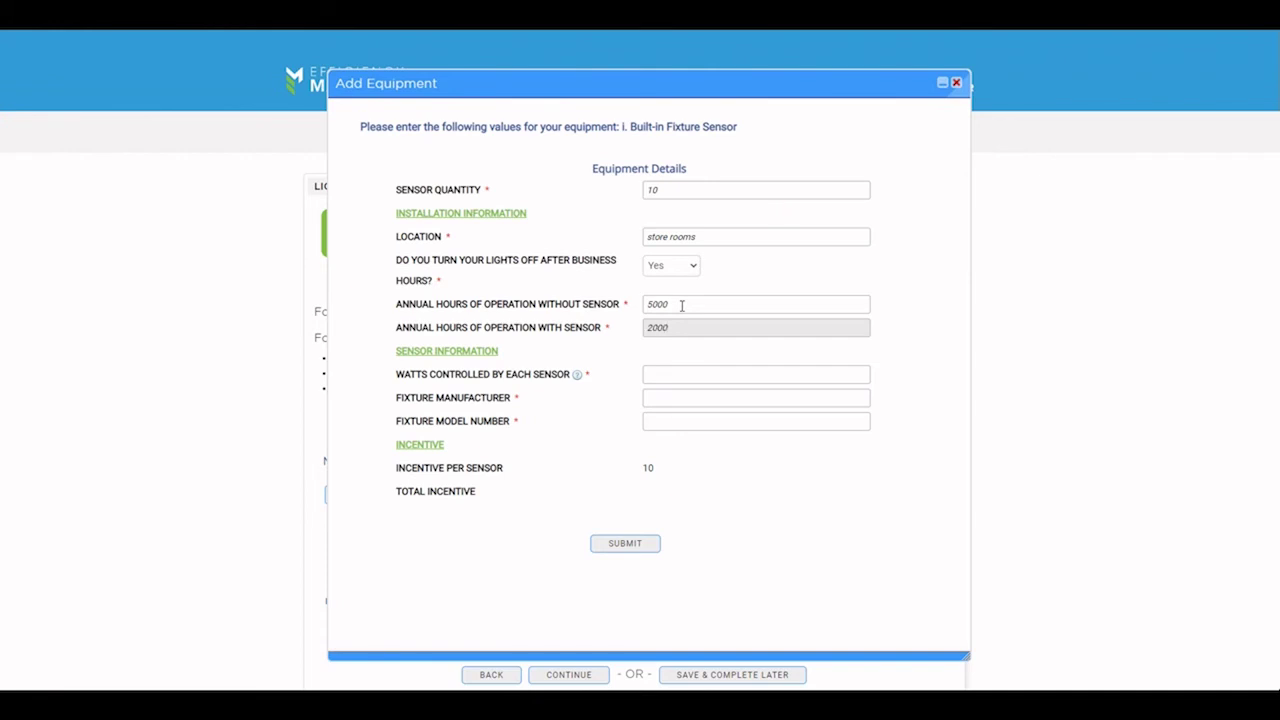
click(657, 373)
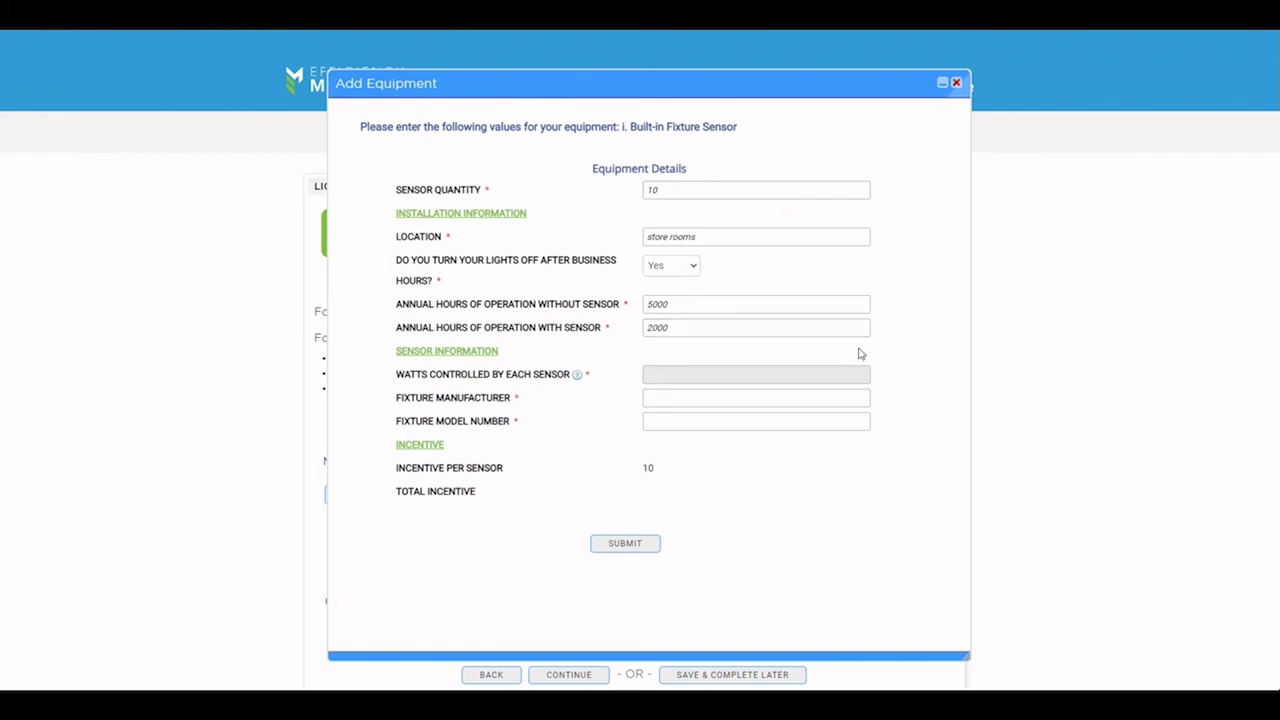
scroll(860, 353, down, 1)
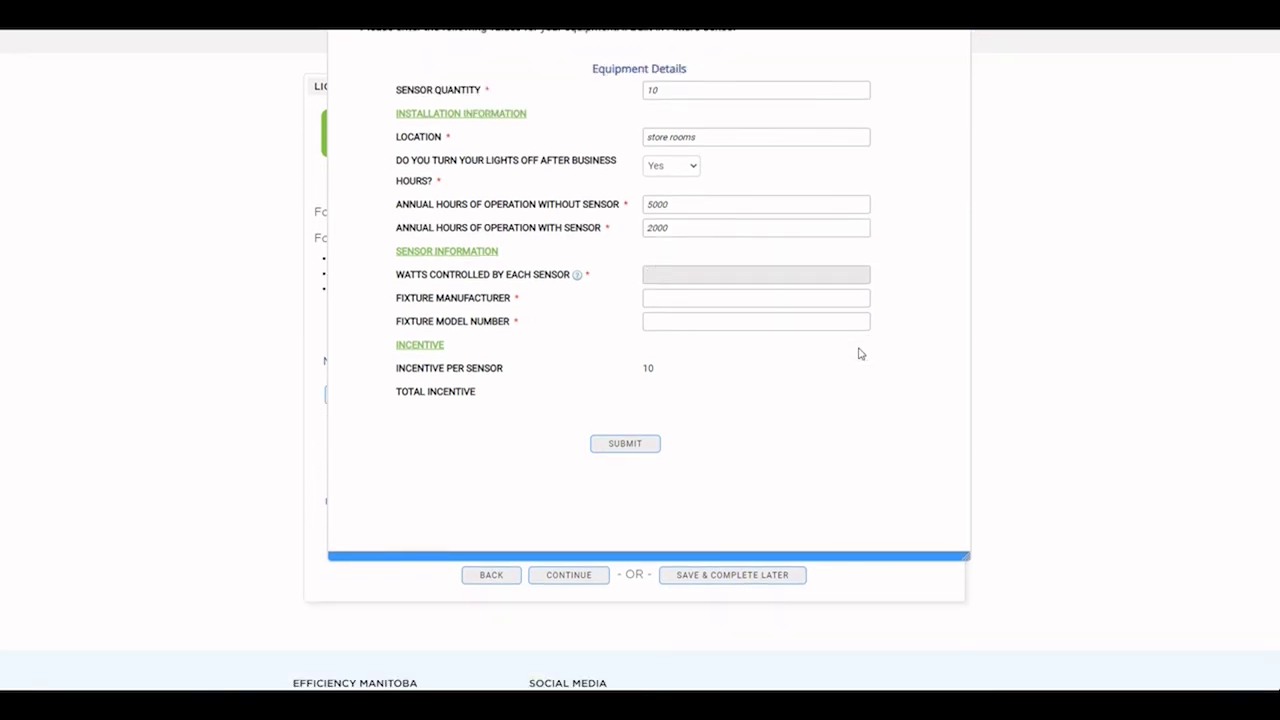
key(Tab)
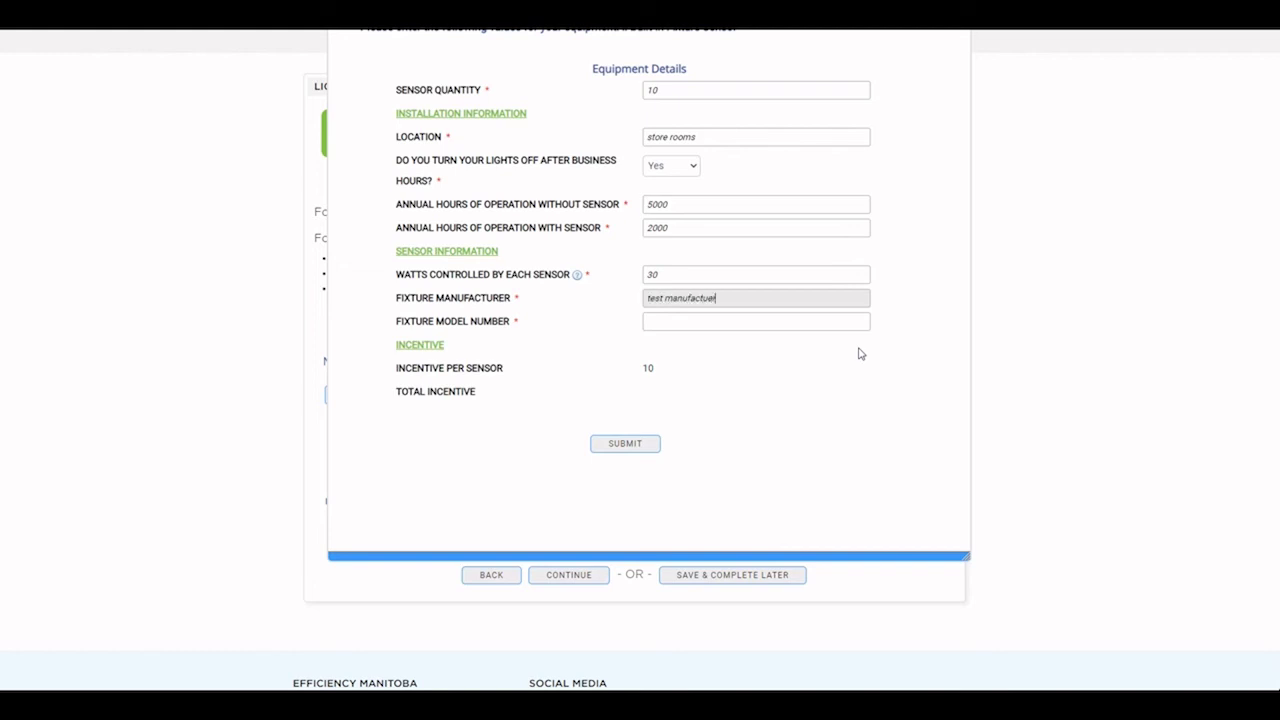
key(Tab)
text(te)
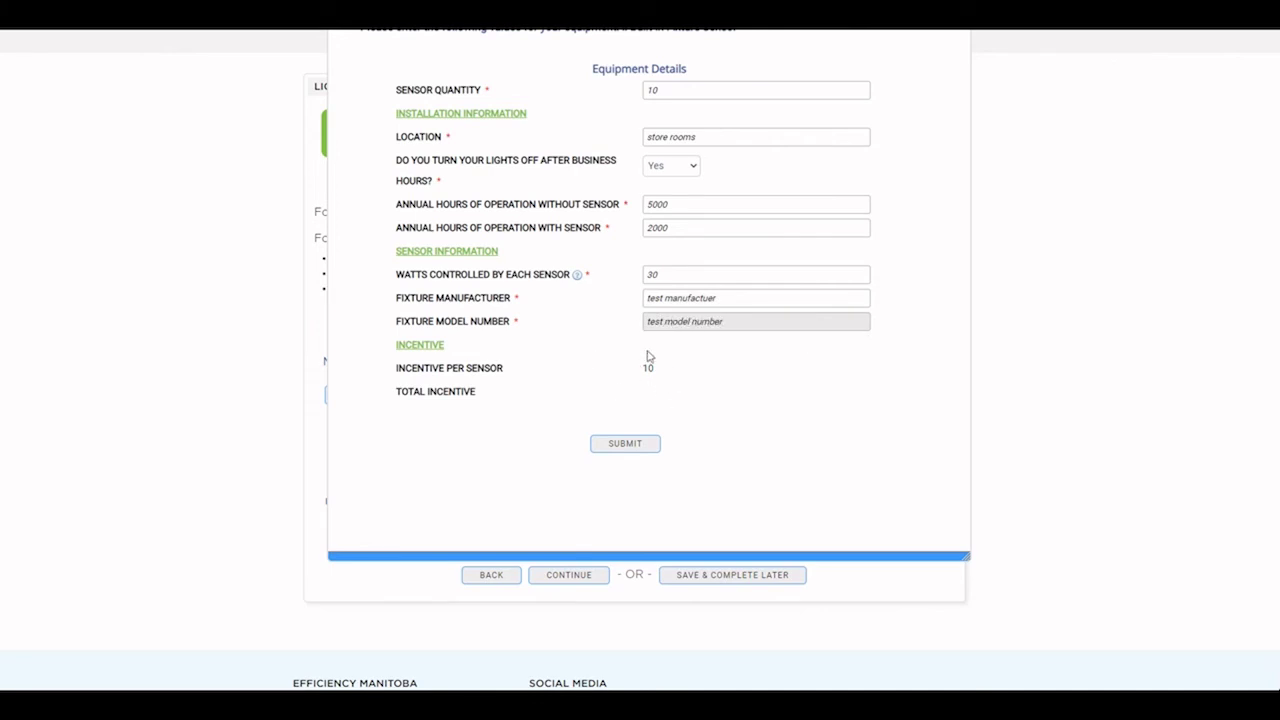
click(632, 450)
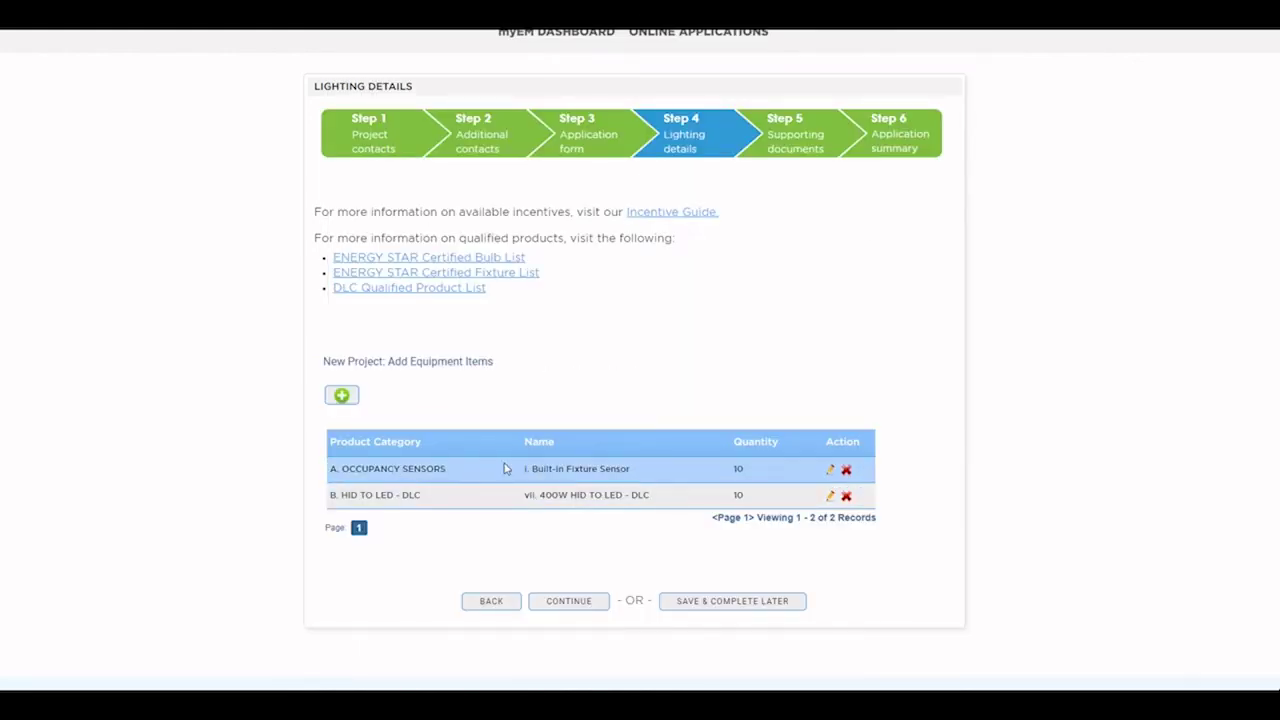
Step: Resubmit the built-in fixture sensor item unchanged at $100.00 and advance to Step 5 Supporting documents
click(829, 469)
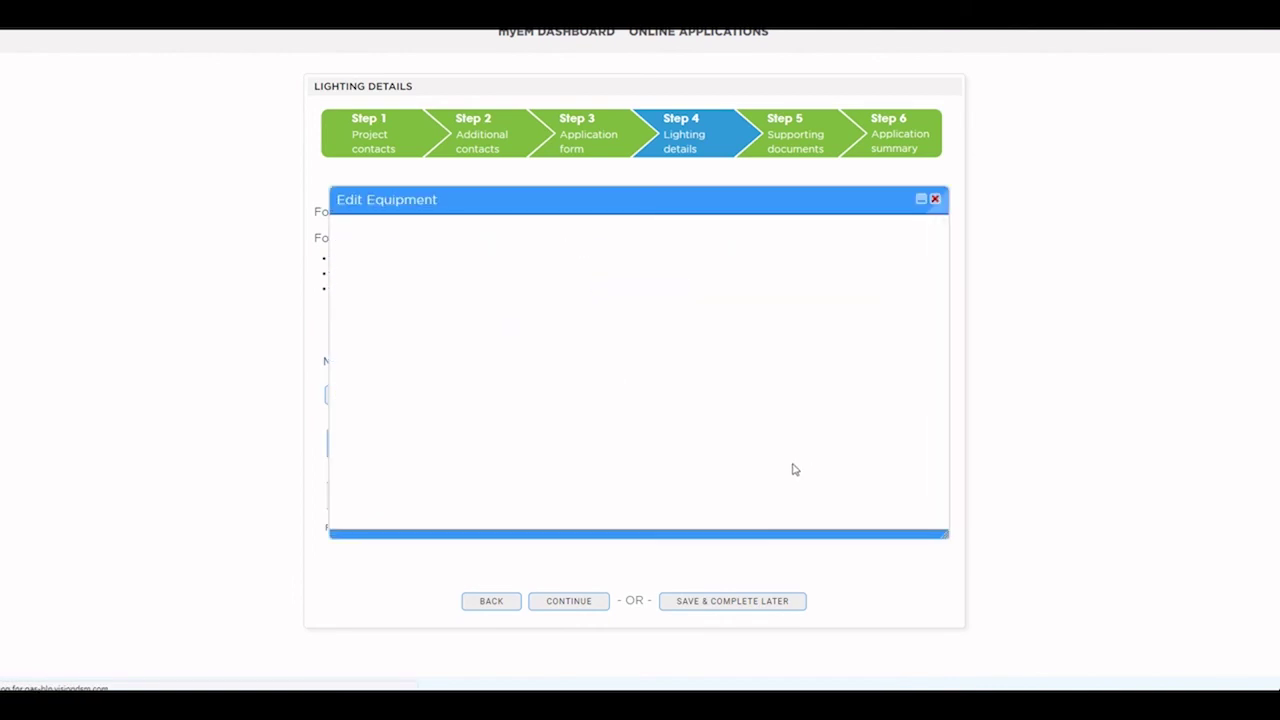
scroll(685, 250, down, 3)
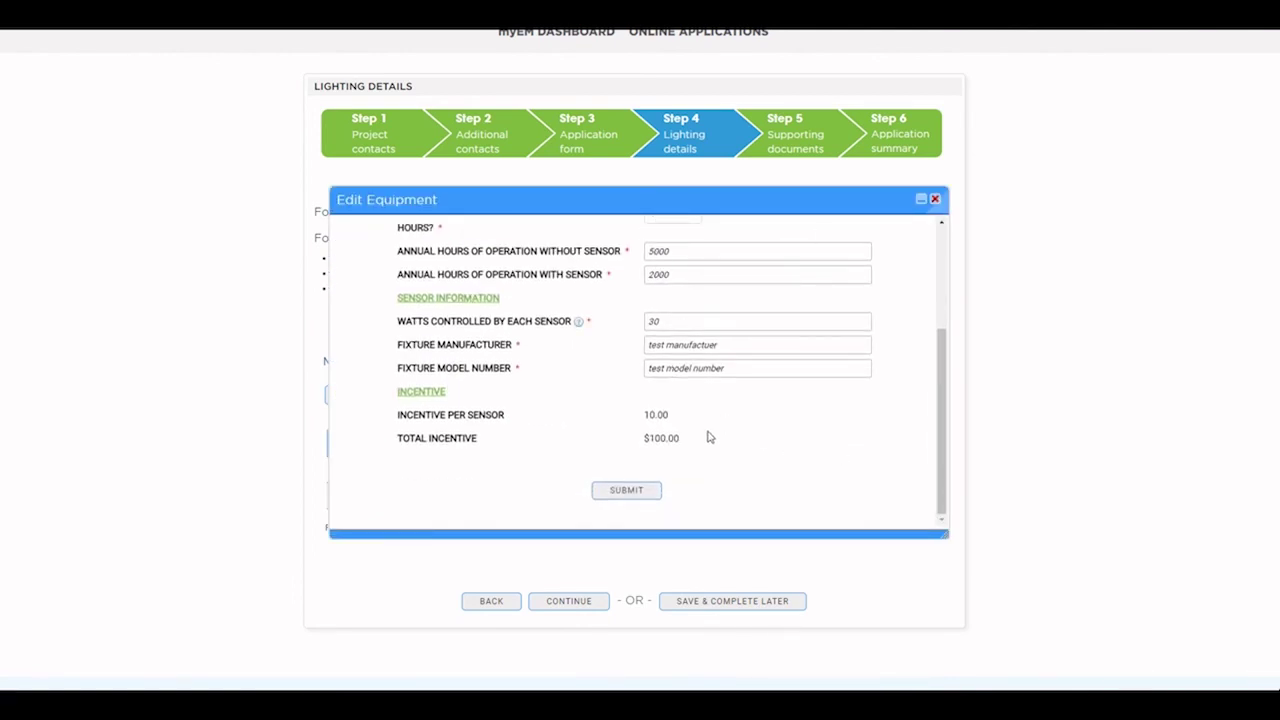
click(646, 491)
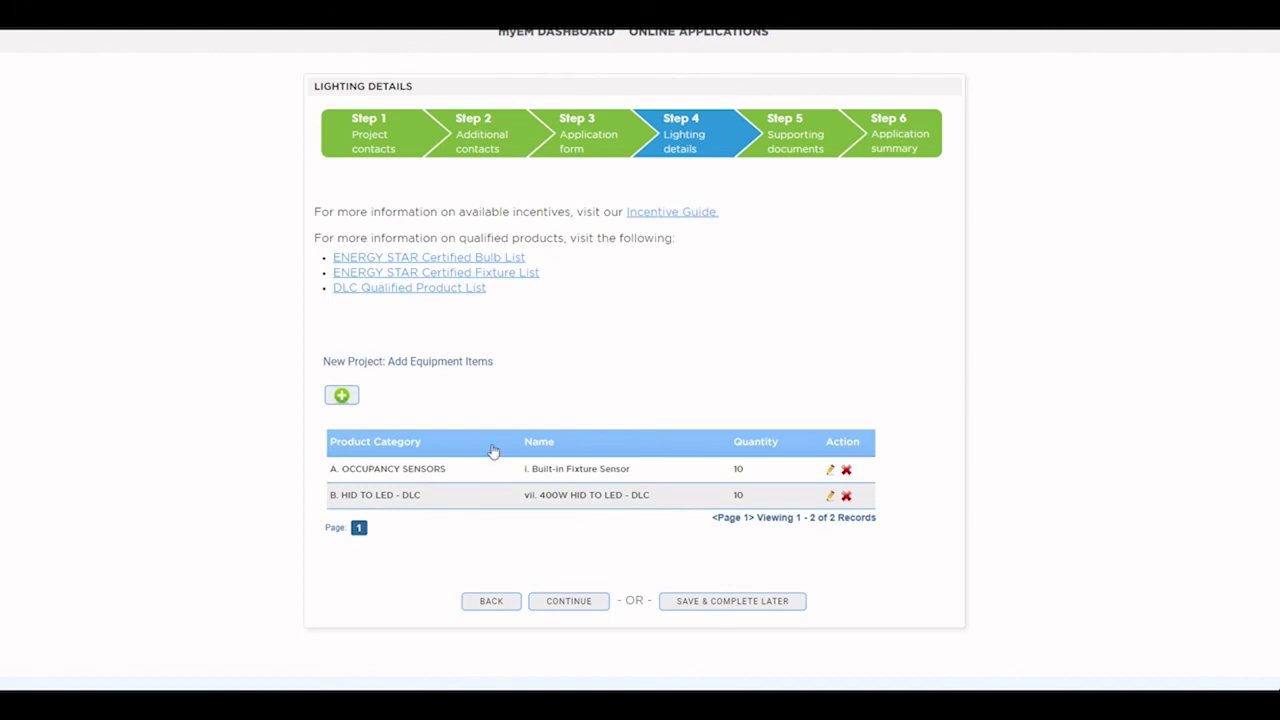
click(582, 606)
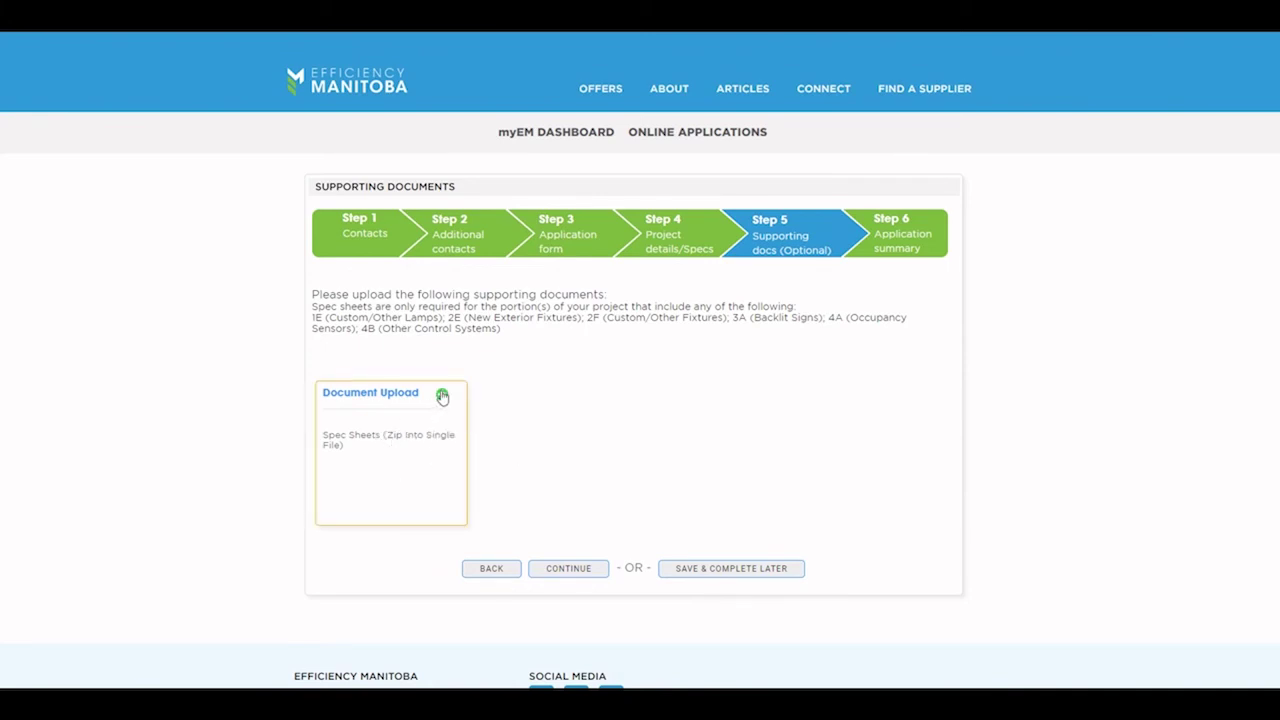
Step: Upload Demo Spec.pdf as the spec sheet and advance to the Step 6 summary
click(441, 394)
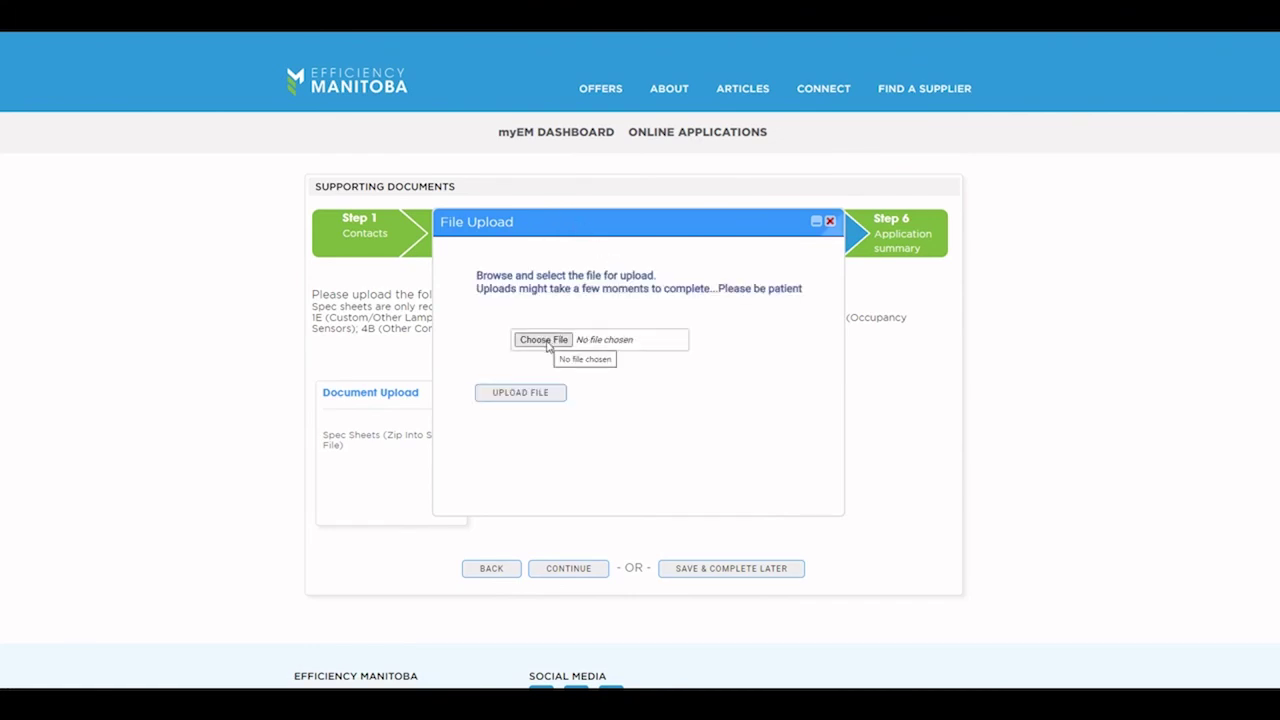
click(544, 339)
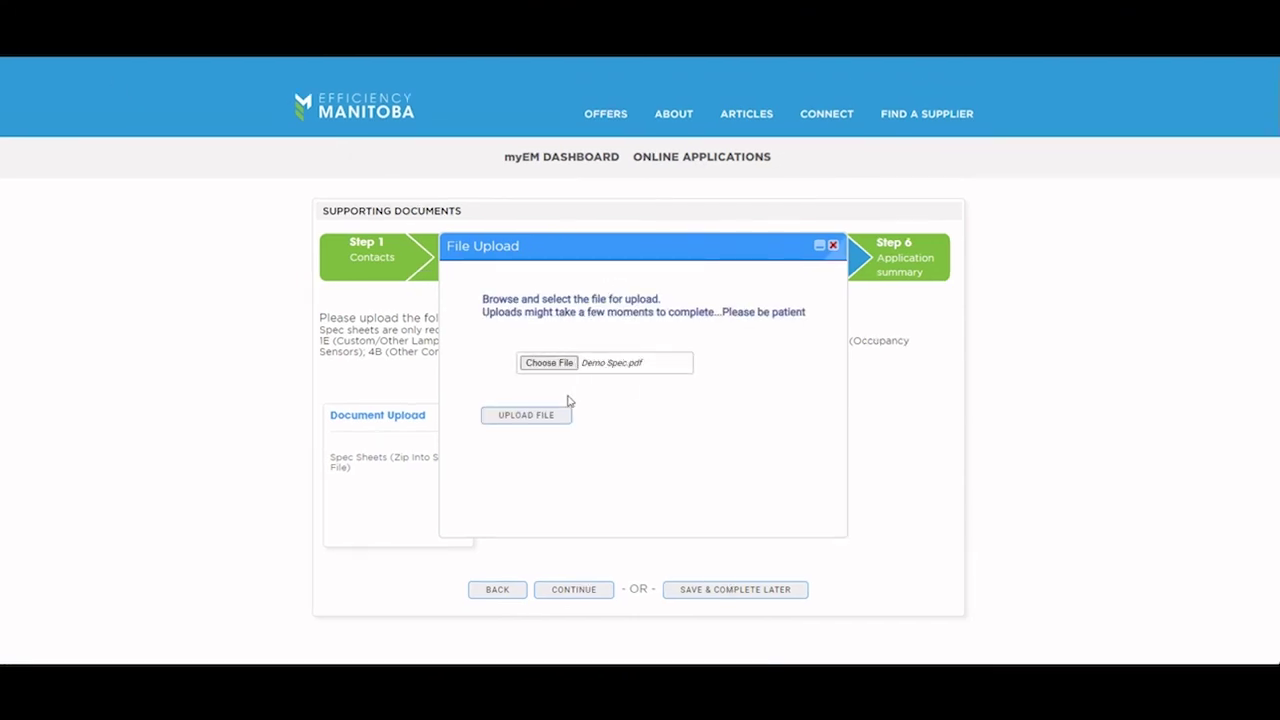
click(545, 415)
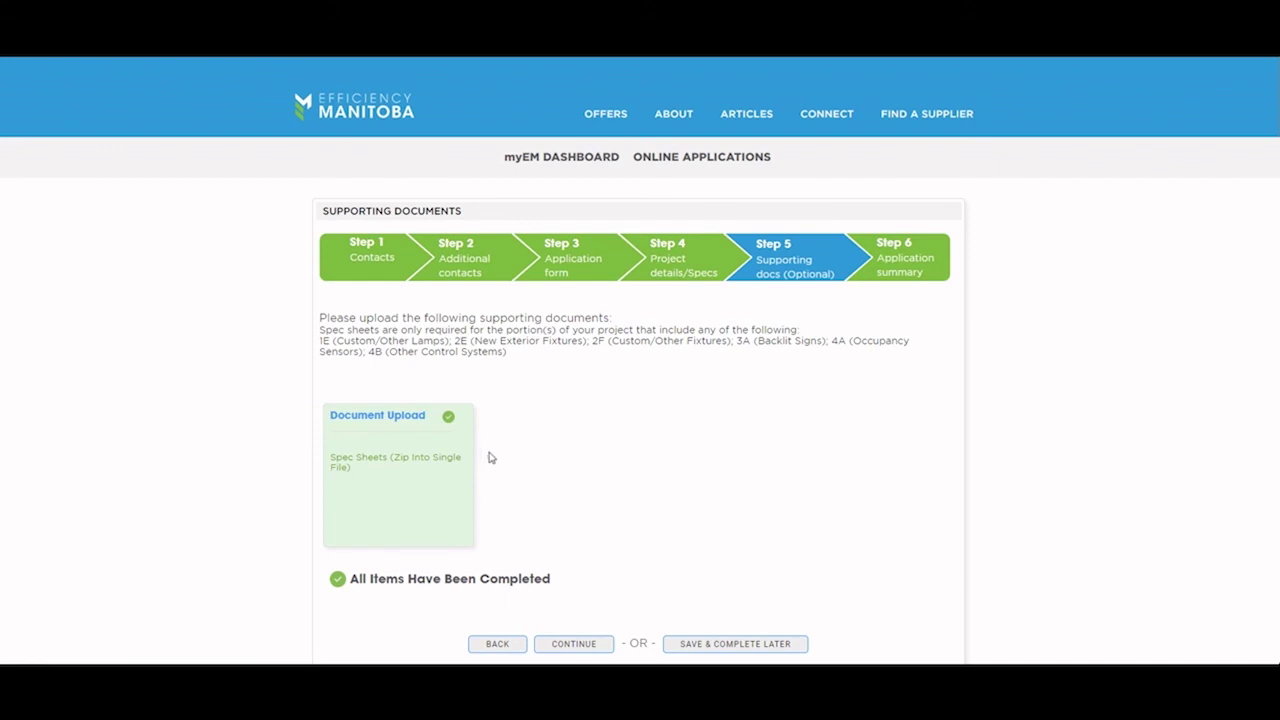
click(582, 648)
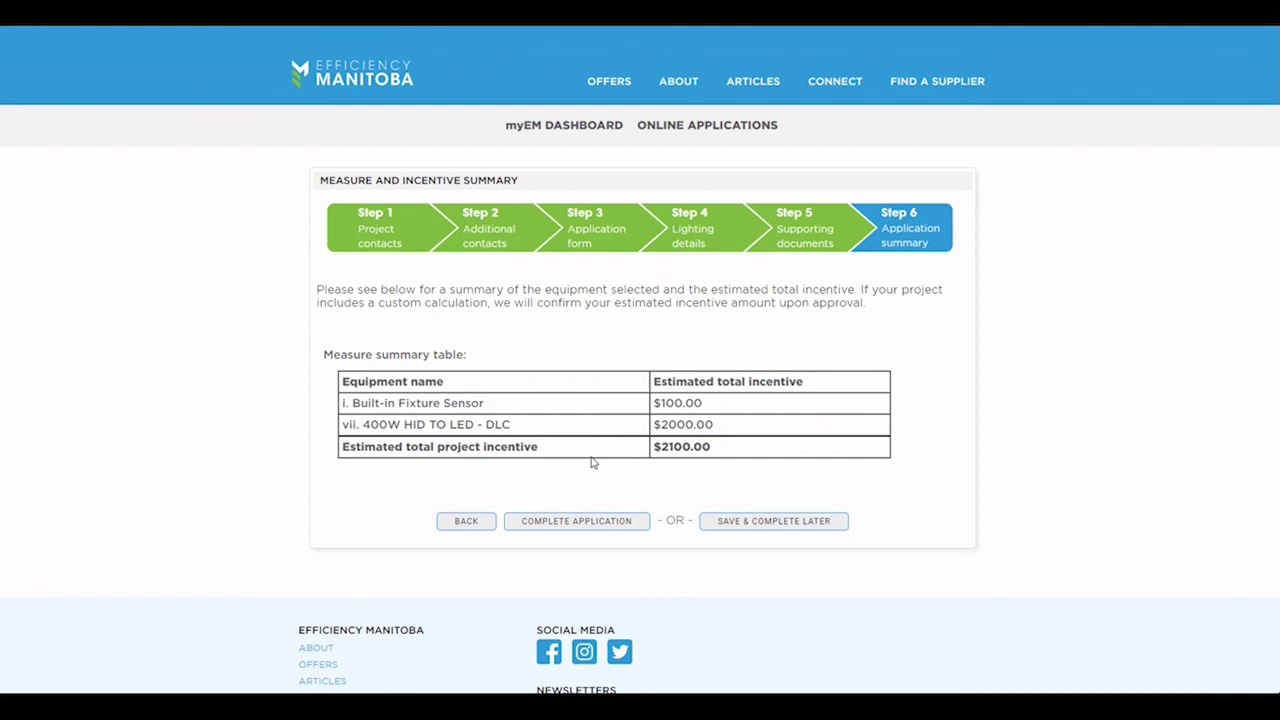
Step: Complete the Business Lighting Program application from the Measure and Incentive Summary page
click(577, 521)
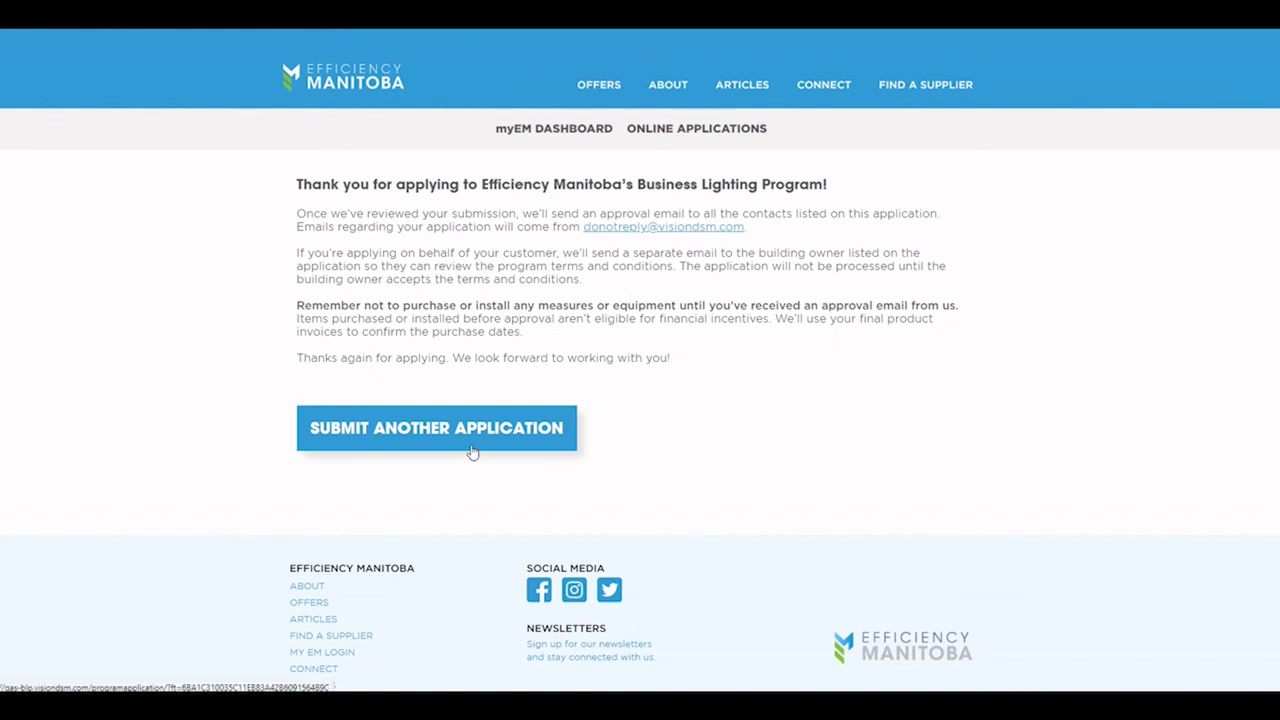
Step: From the myEM dashboard's My Applications list, view the newest application's project details
click(555, 130)
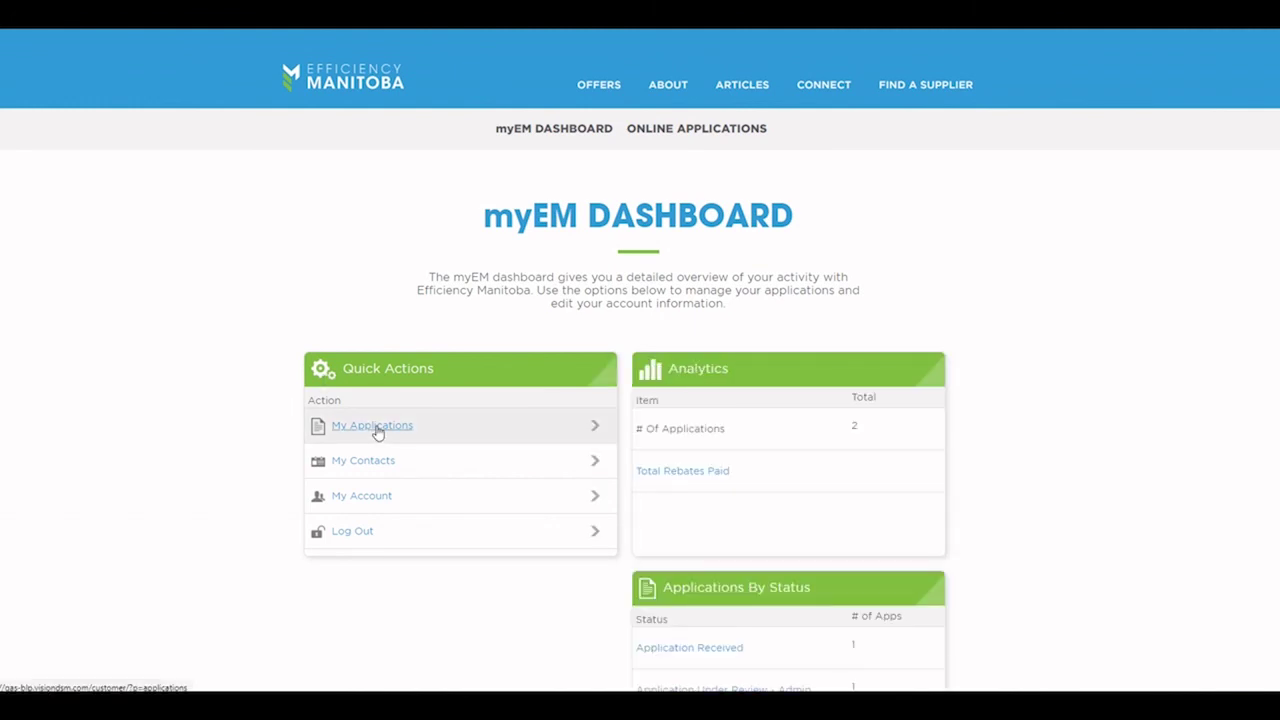
click(375, 429)
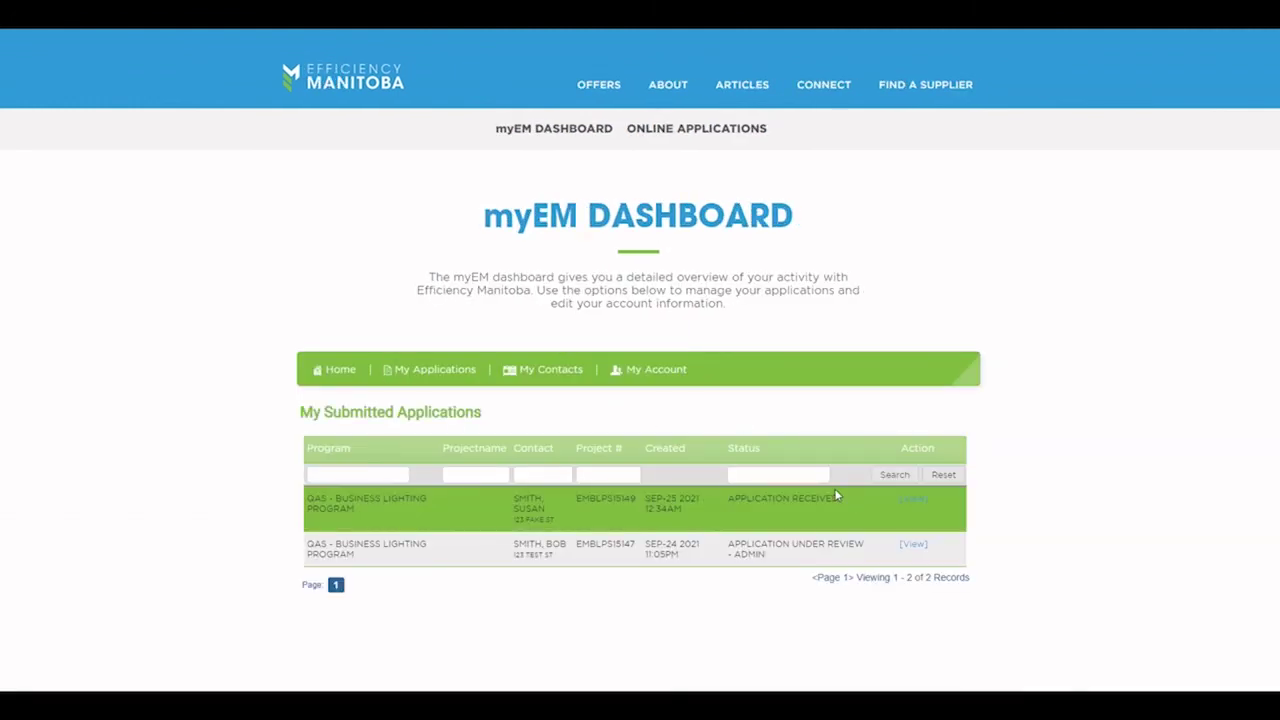
click(914, 500)
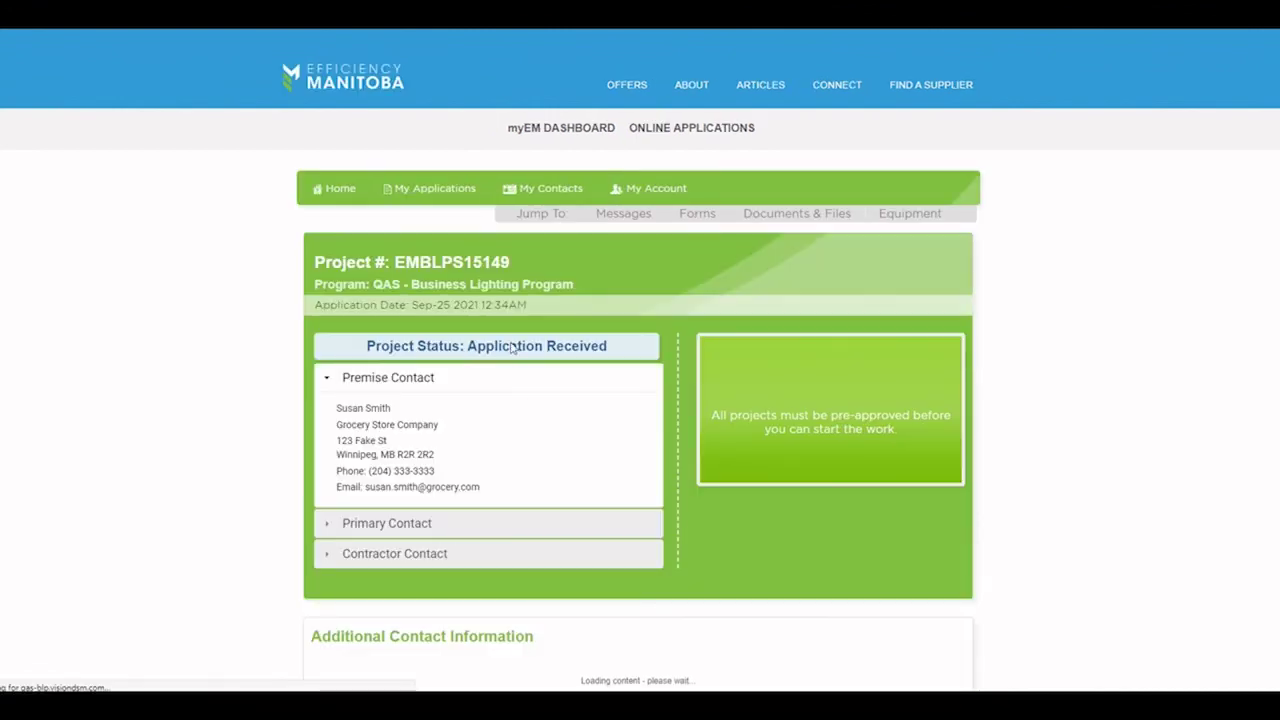